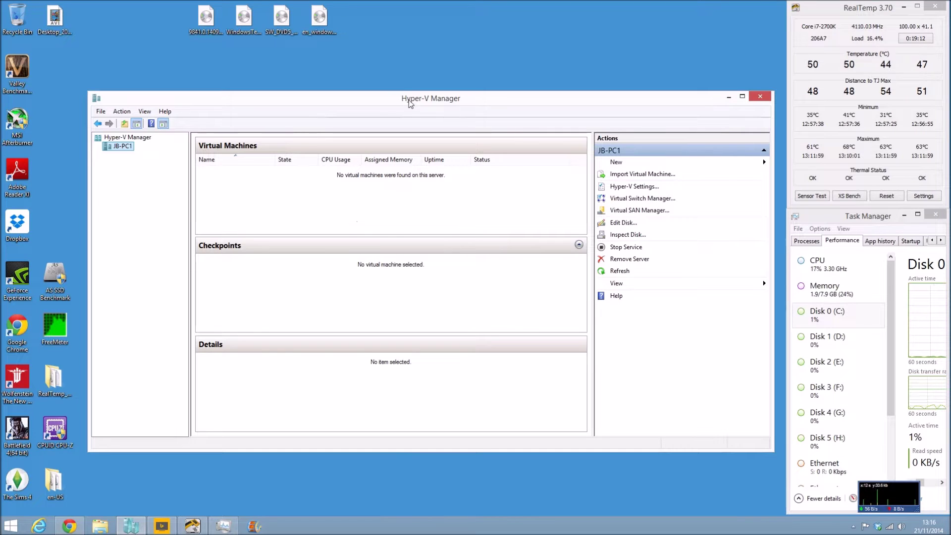
Check the Internal virtual switch's properties in JB-PC1's Virtual Switch Manager.
{"action": "right_click", "coordinate": [119, 147]}
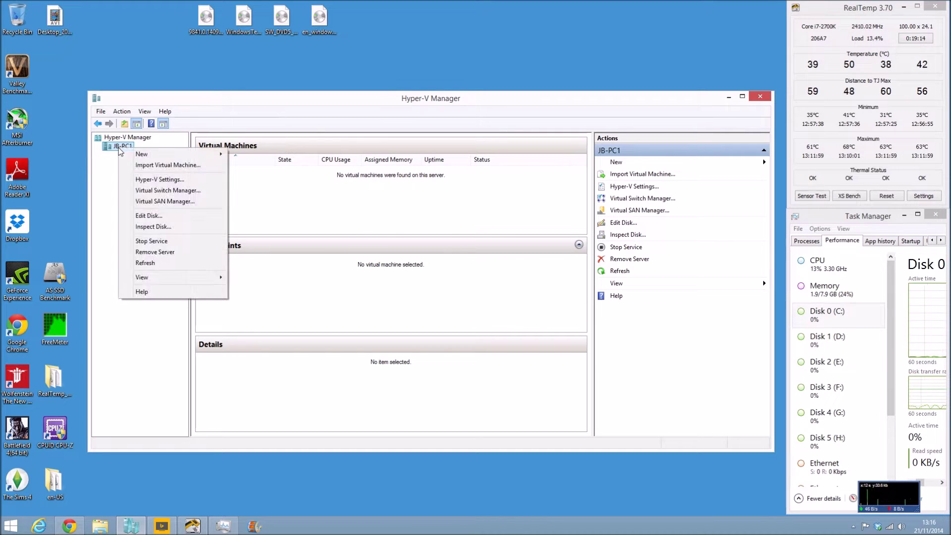
{"action": "left_click", "coordinate": [148, 190]}
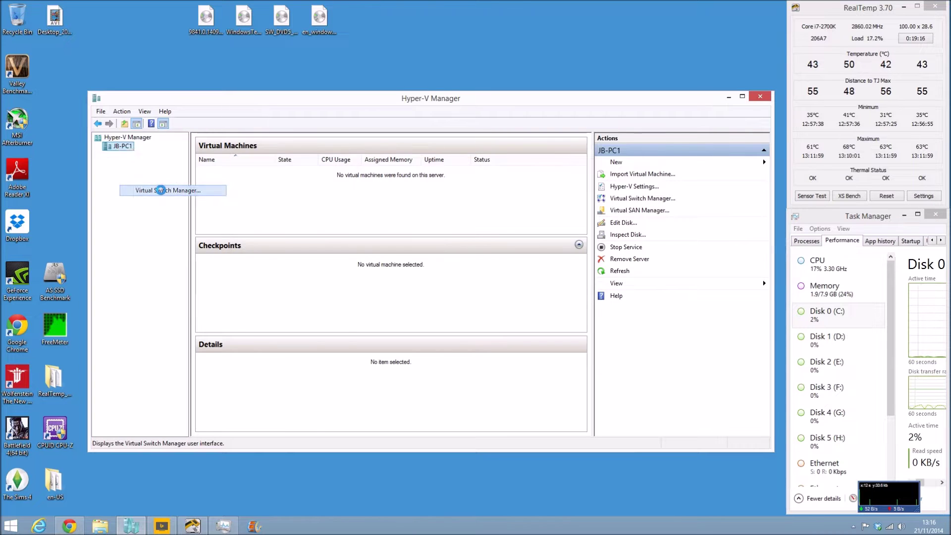
{"action": "left_click", "coordinate": [367, 140]}
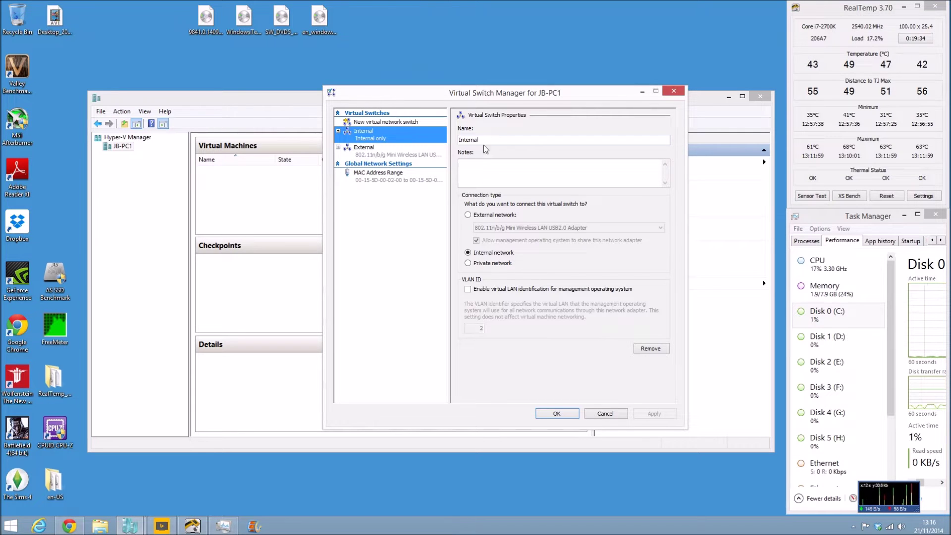
{"action": "left_click", "coordinate": [557, 414]}
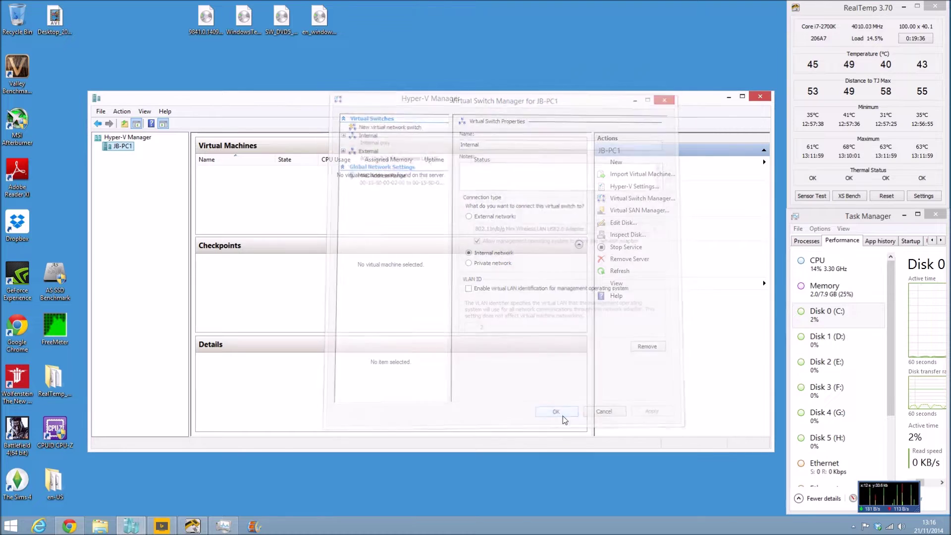
Start a new virtual machine named 'WindowsServer 10' as Generation 2.
{"action": "right_click", "coordinate": [123, 146]}
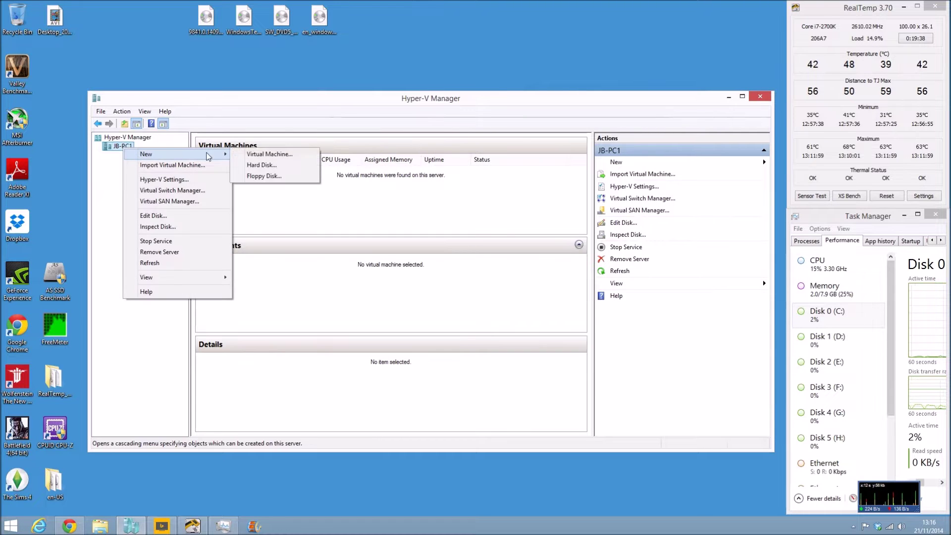
{"action": "left_click", "coordinate": [268, 154]}
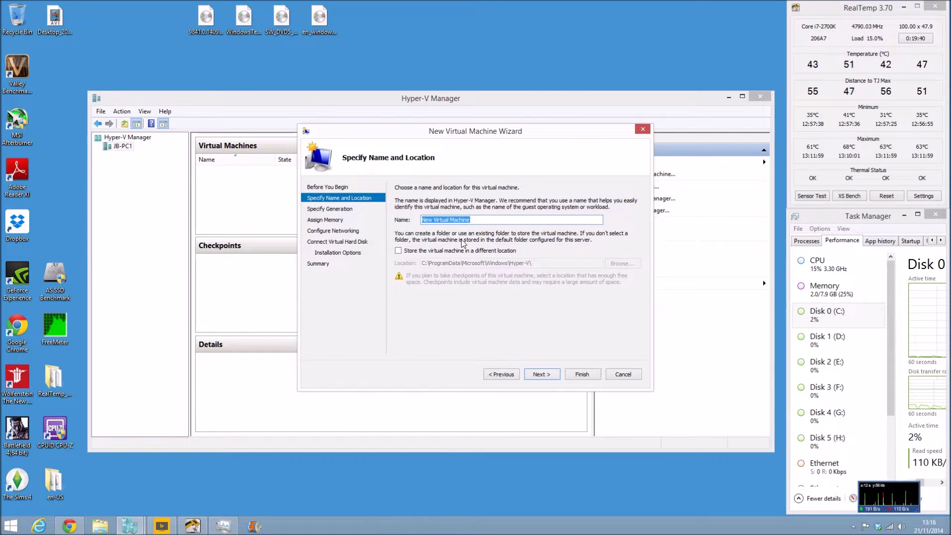
{"action": "type", "text": "WindowsS"}
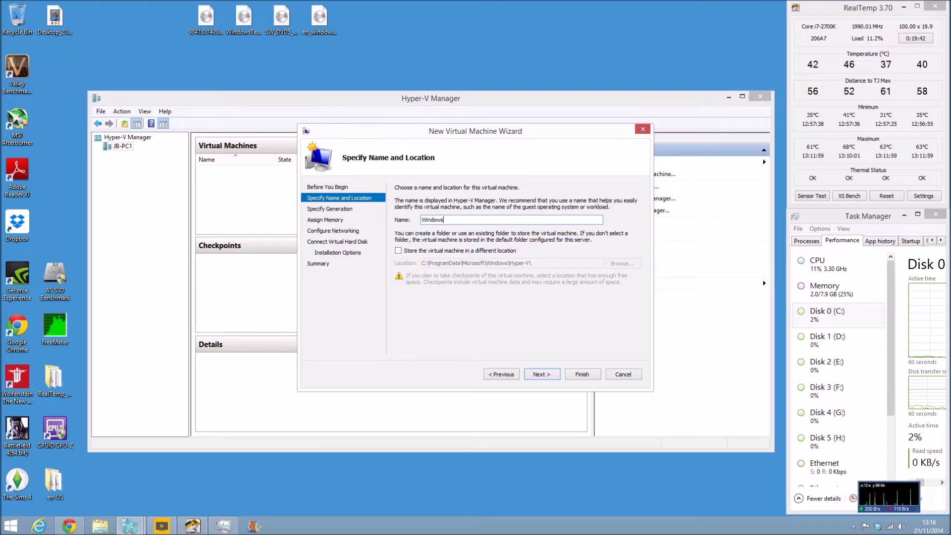
{"action": "type", "text": "erver 10"}
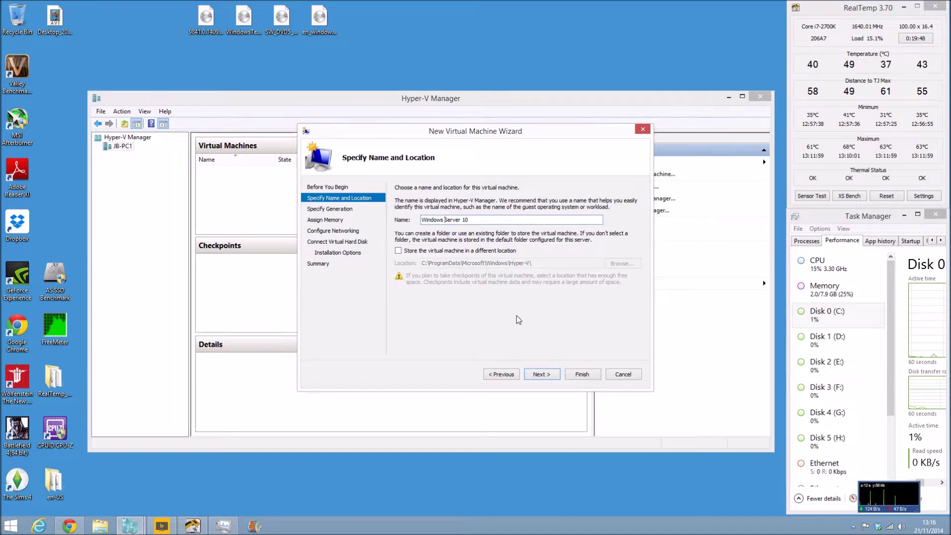
{"action": "left_click", "coordinate": [542, 374]}
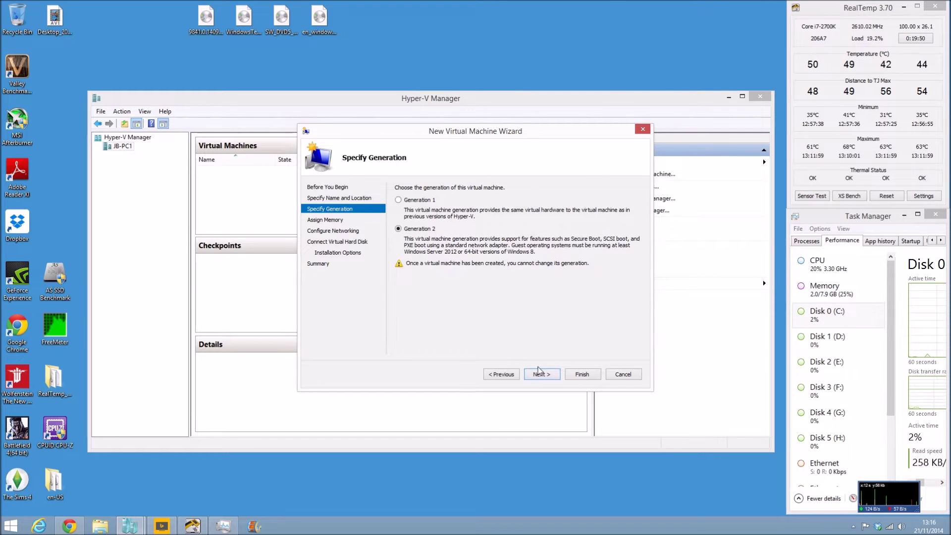
{"action": "left_click", "coordinate": [540, 374]}
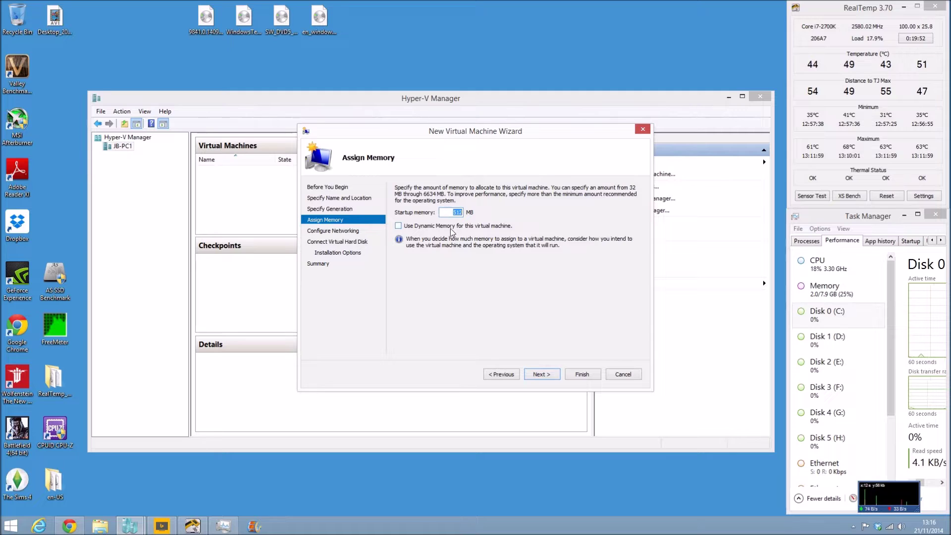
Give it 2048 MB memory, the Internal switch, an 80 GB disk and bootable-image installation.
{"action": "type", "text": "2048"}
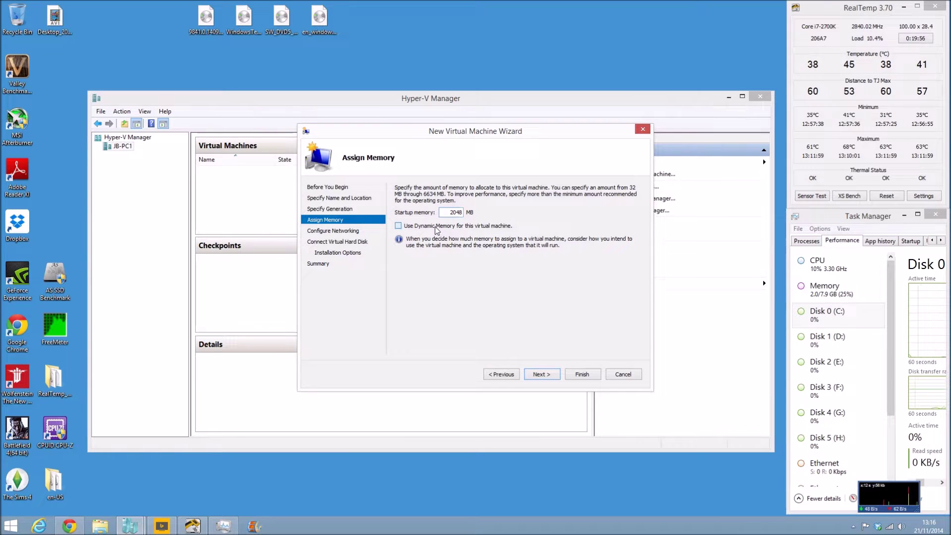
{"action": "left_click", "coordinate": [541, 374]}
{"action": "left_click", "coordinate": [451, 208]}
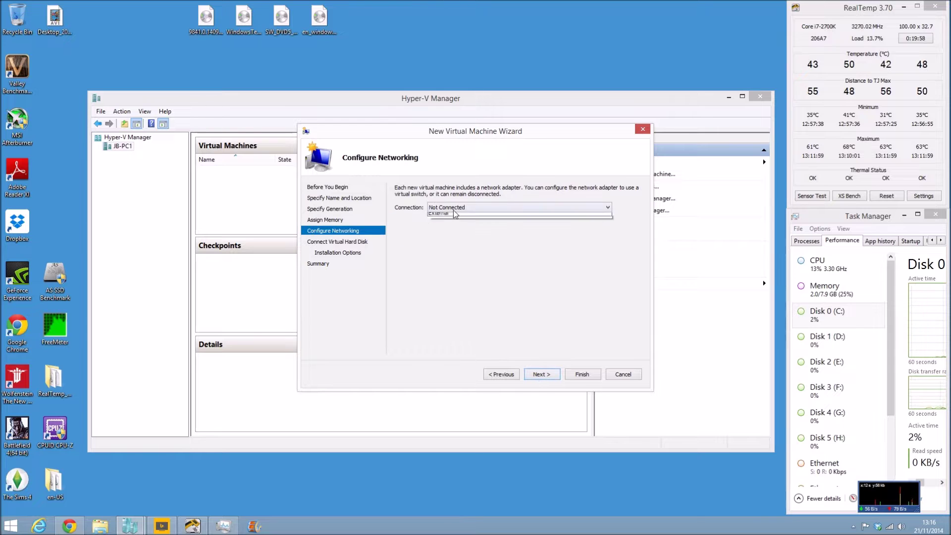
{"action": "left_click", "coordinate": [431, 223]}
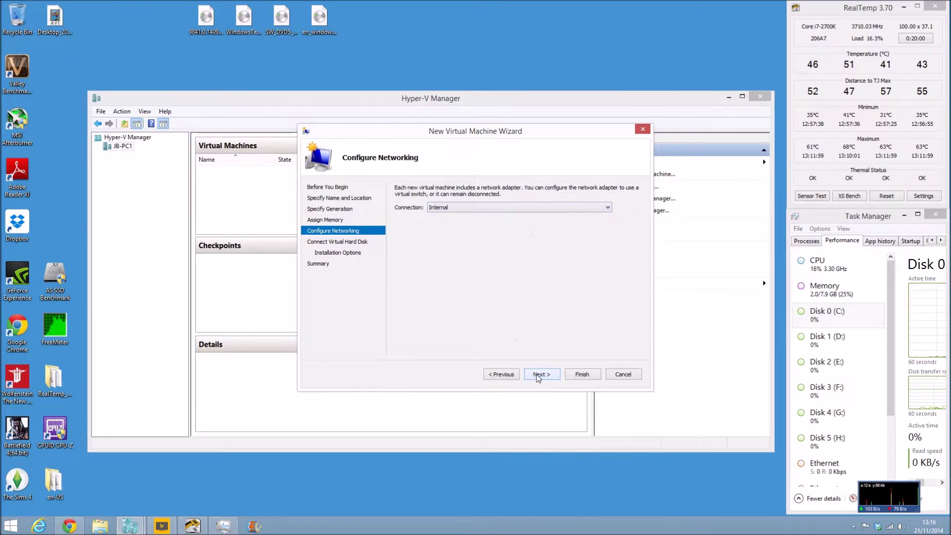
{"action": "left_click", "coordinate": [541, 375]}
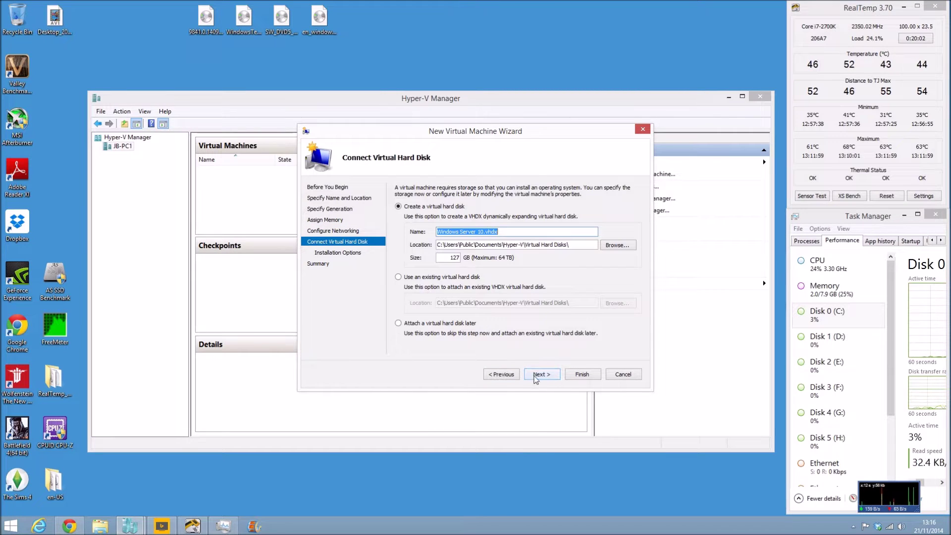
{"action": "key", "text": "Tab"}
{"action": "key", "text": "Tab"}
{"action": "key", "text": "Tab"}
{"action": "type", "text": "80"}
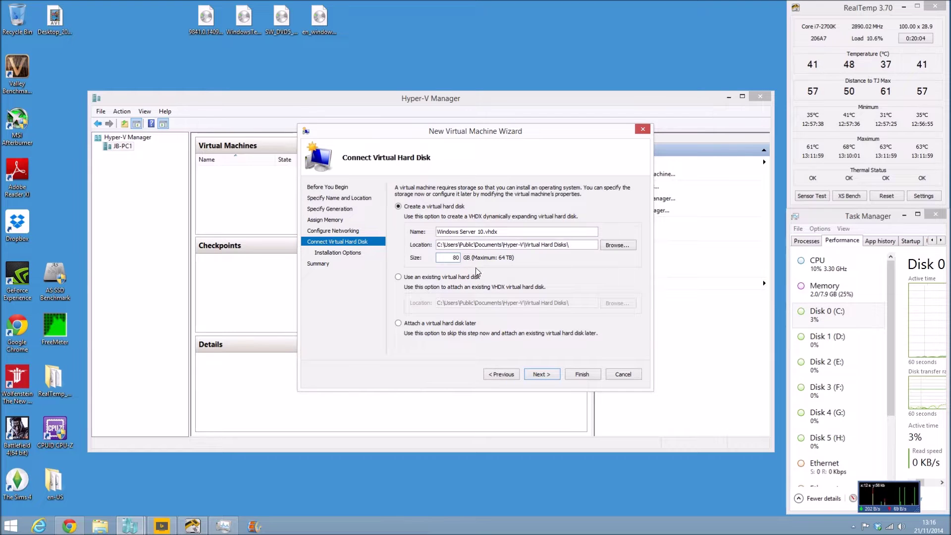
{"action": "left_click", "coordinate": [540, 375]}
{"action": "left_click", "coordinate": [412, 220]}
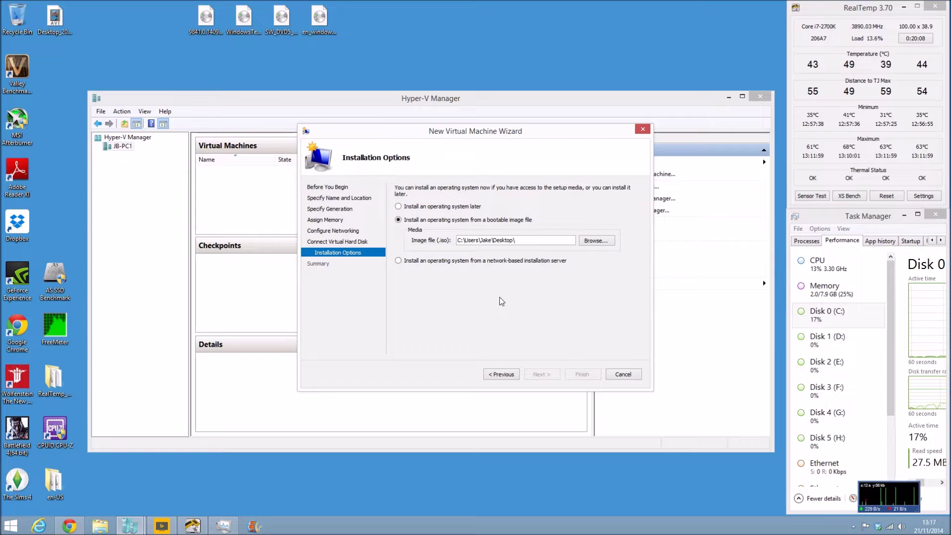
Point the installation at the build 9841 server ISO and finish creating the VM.
{"action": "left_click", "coordinate": [594, 242]}
{"action": "left_click", "coordinate": [462, 278]}
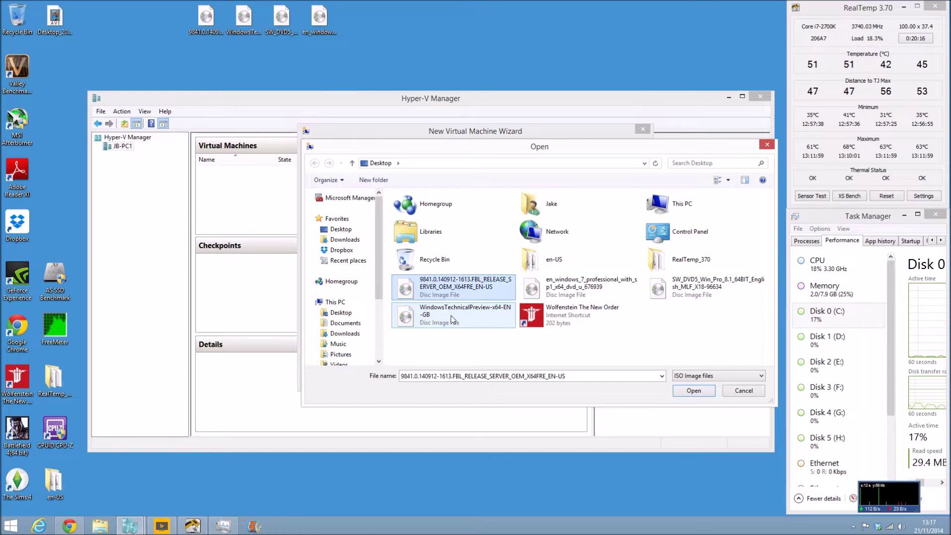
{"action": "left_click", "coordinate": [689, 390]}
{"action": "left_click", "coordinate": [541, 374]}
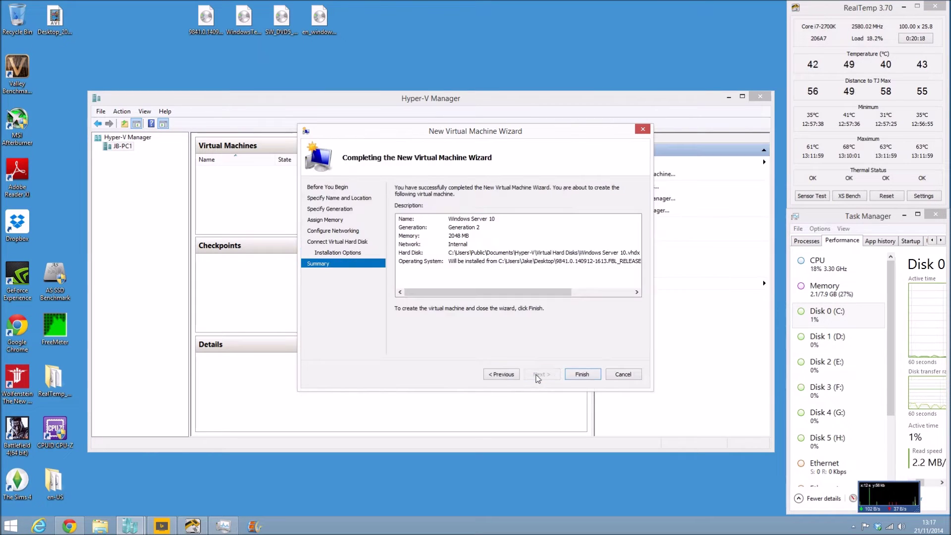
{"action": "left_click", "coordinate": [580, 375]}
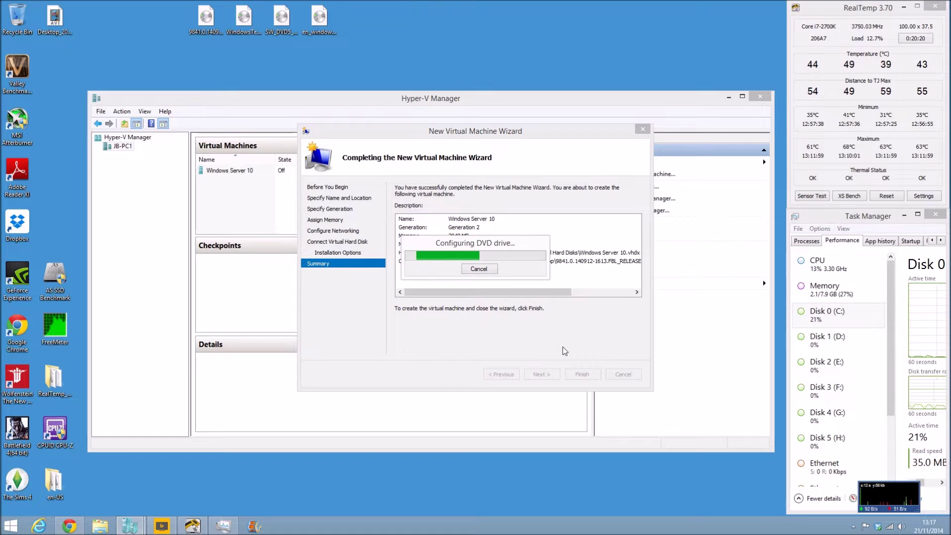
Connect to the Windows Server 10 VM, start it, and arrange the console window.
{"action": "left_click", "coordinate": [229, 173]}
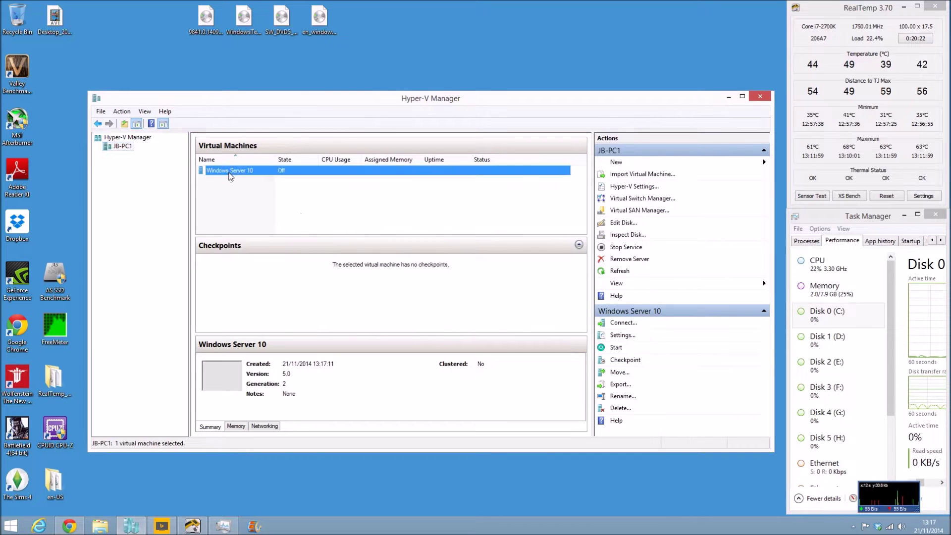
{"action": "double_click", "coordinate": [232, 175]}
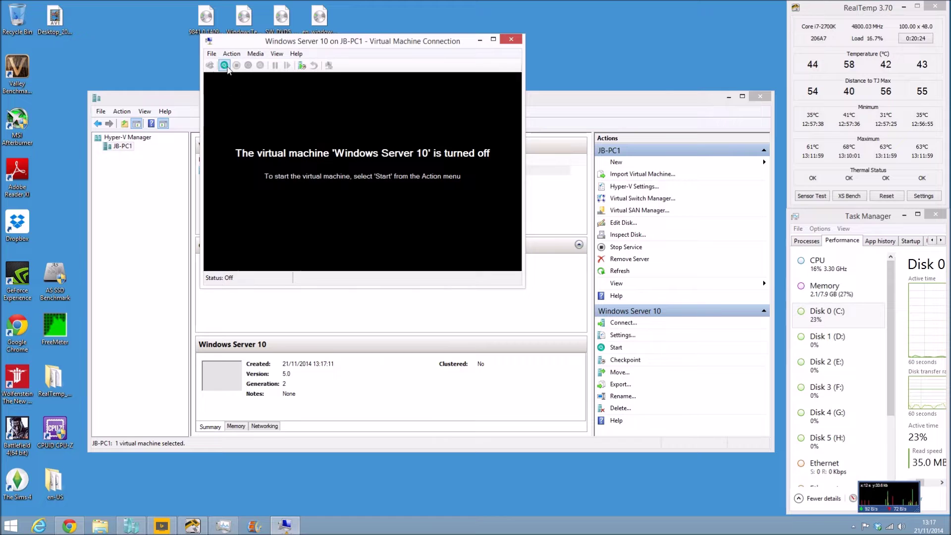
{"action": "left_click", "coordinate": [226, 67]}
{"action": "left_click", "coordinate": [728, 97]}
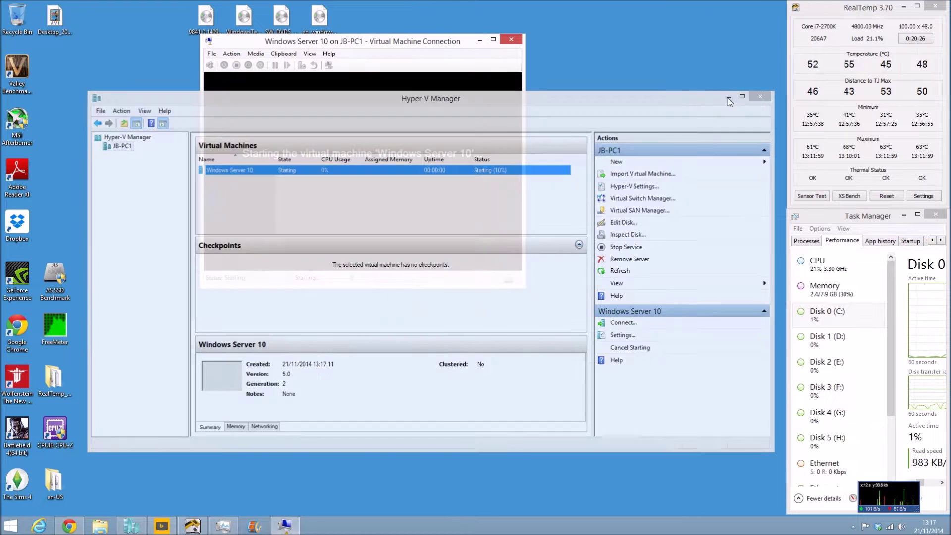
{"action": "left_click_drag", "start_coordinate": [362, 44], "coordinate": [349, 86]}
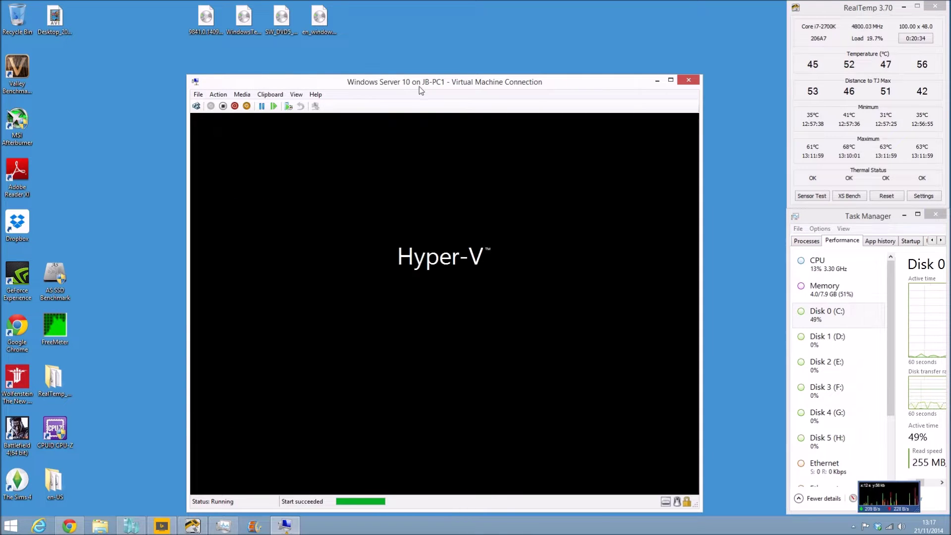
{"action": "mouse_move", "coordinate": [419, 86]}
{"action": "left_mouse_down"}
{"action": "mouse_move", "coordinate": [425, 74]}
{"action": "mouse_move", "coordinate": [436, 78]}
{"action": "left_mouse_up"}
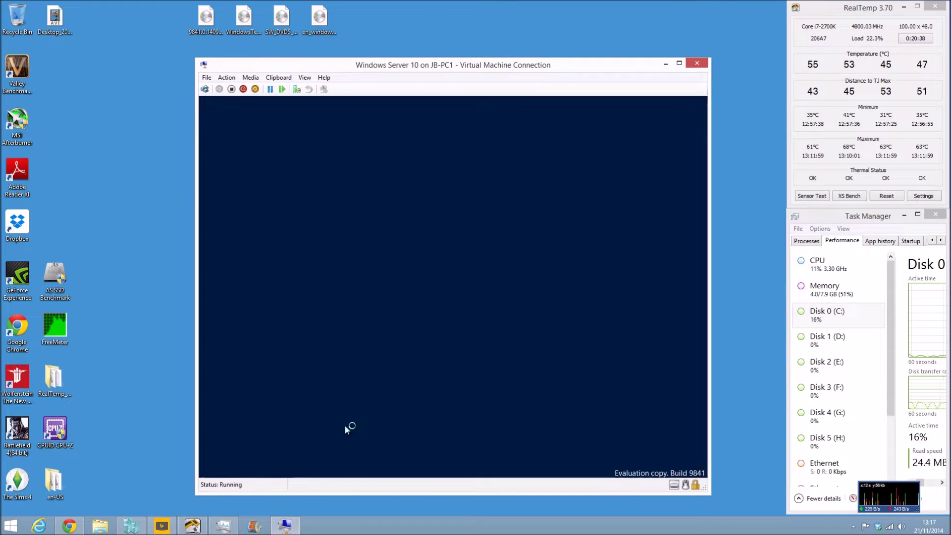
Accept the regional settings, choose Server with a GUI, and accept the license terms.
{"action": "key", "text": "Tab"}
{"action": "key", "text": "Up"}
{"action": "key", "text": "Return"}
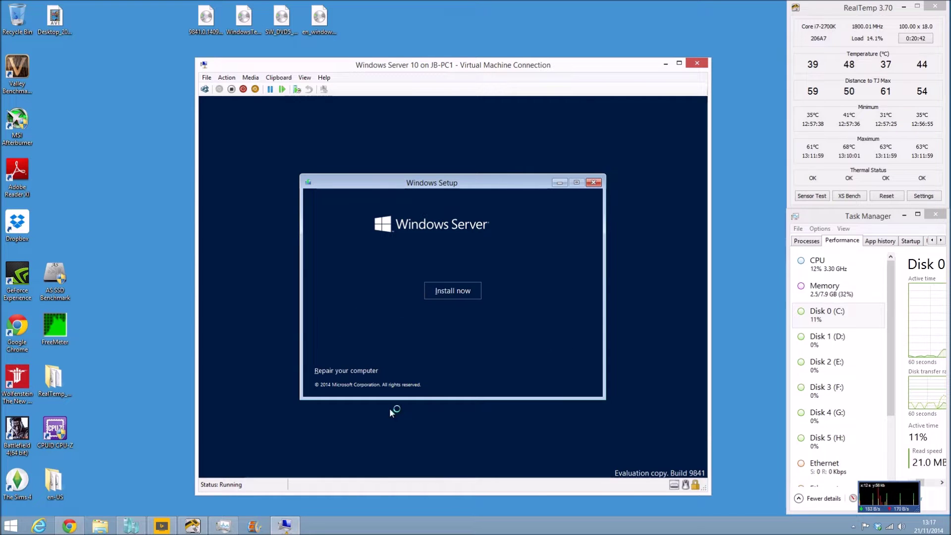
{"action": "key", "text": "Return"}
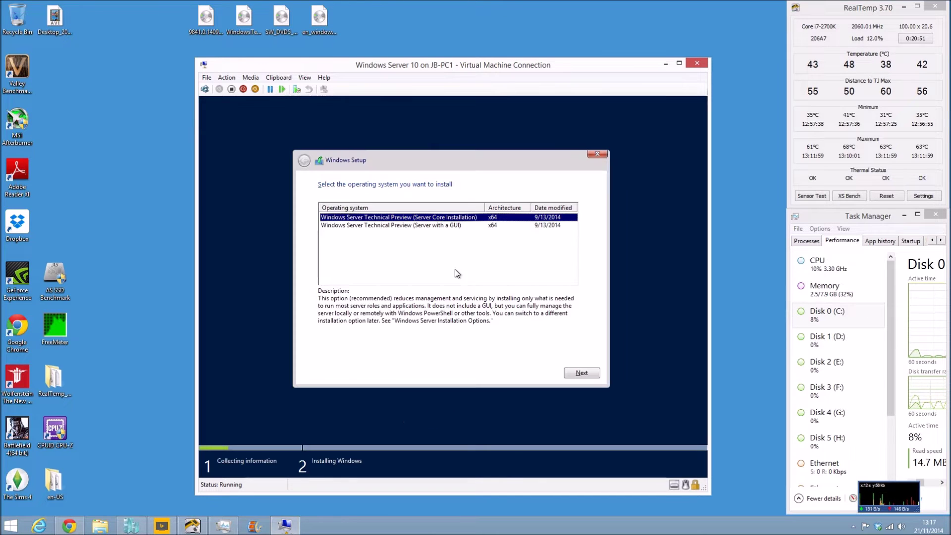
{"action": "key", "text": "Down"}
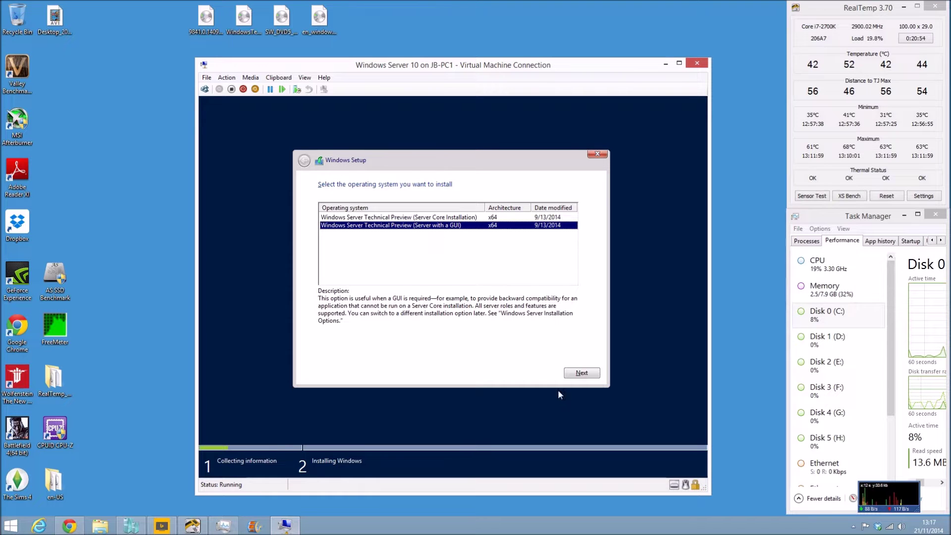
{"action": "left_click", "coordinate": [580, 372]}
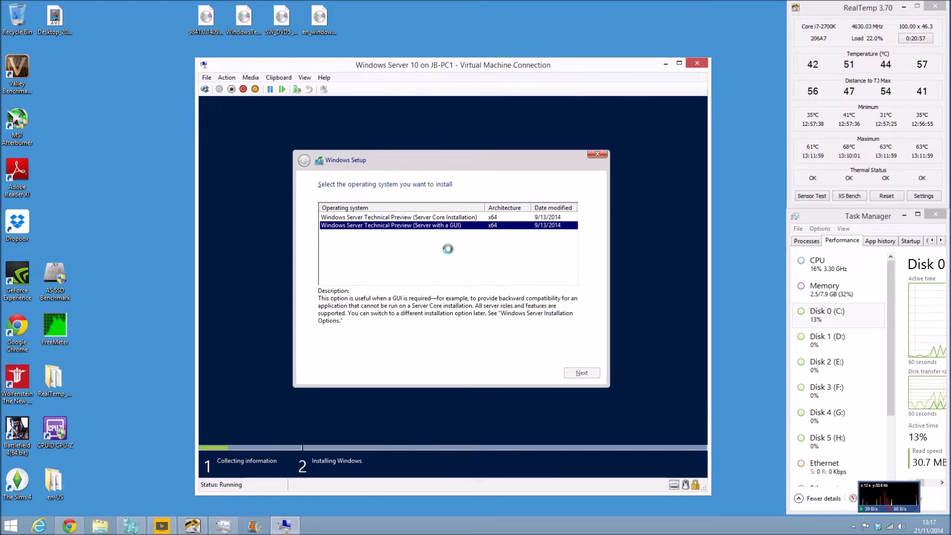
{"action": "left_click", "coordinate": [354, 350]}
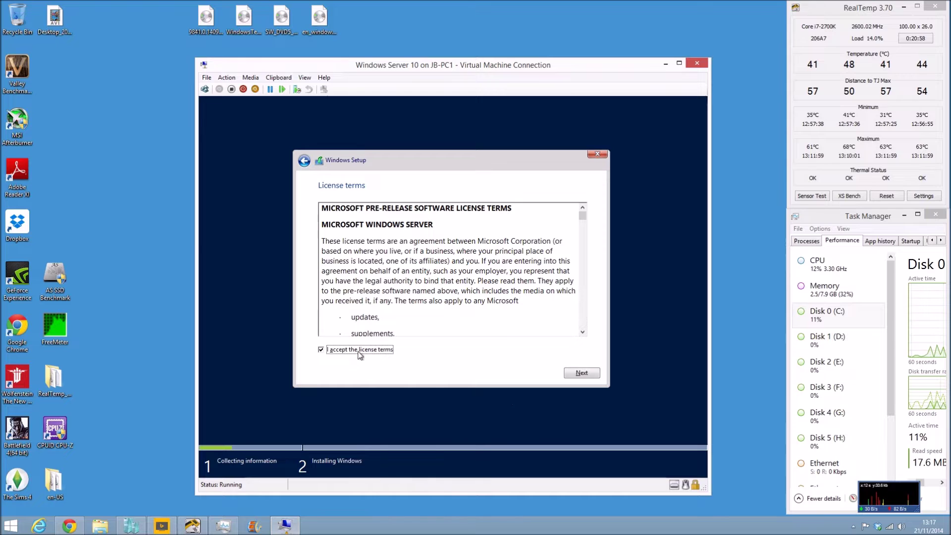
{"action": "left_click", "coordinate": [574, 373]}
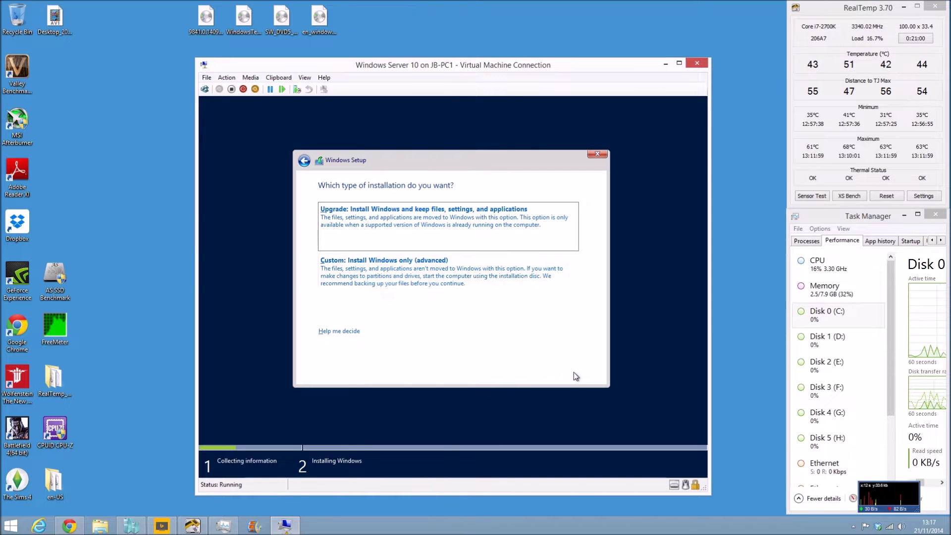
Do a custom install onto a new partition (Partition 4) of the unallocated drive.
{"action": "left_click", "coordinate": [465, 284]}
{"action": "left_click", "coordinate": [528, 313]}
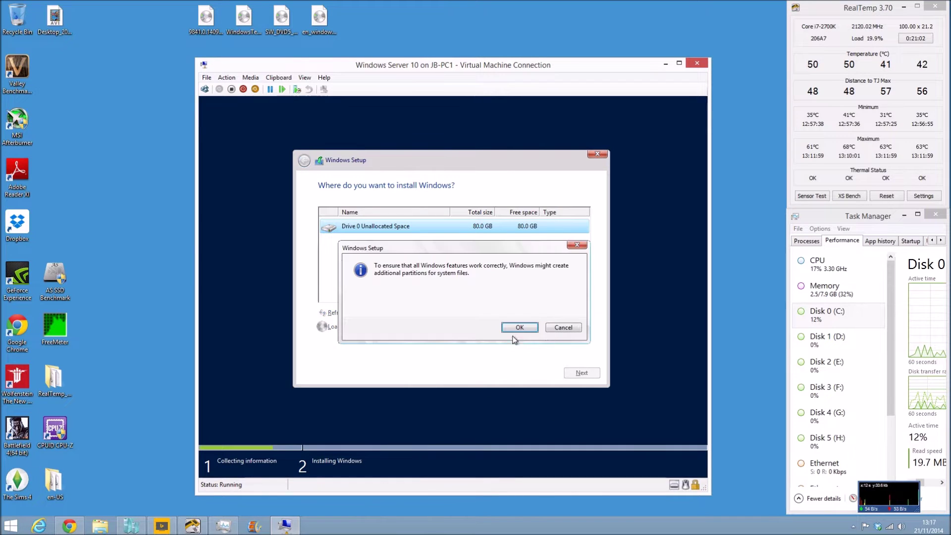
{"action": "left_click", "coordinate": [512, 330]}
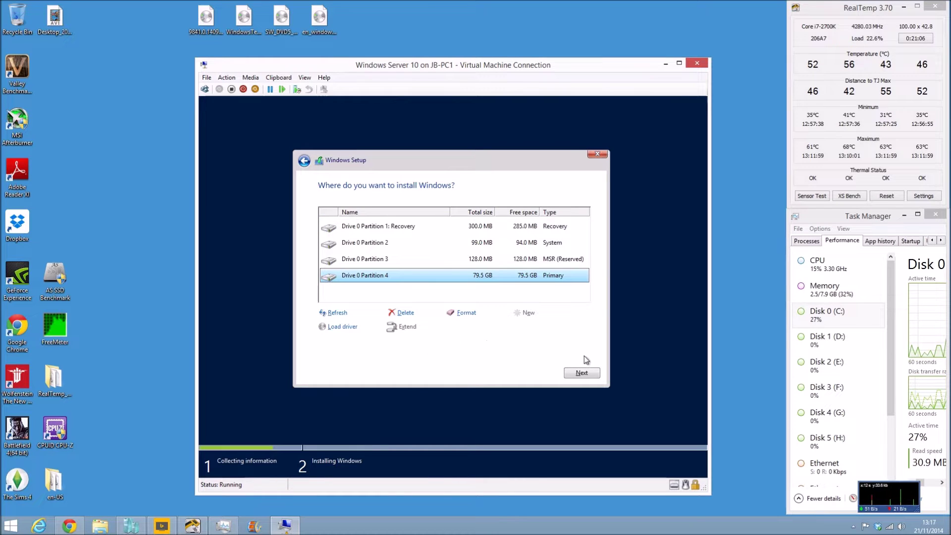
{"action": "left_click", "coordinate": [581, 373]}
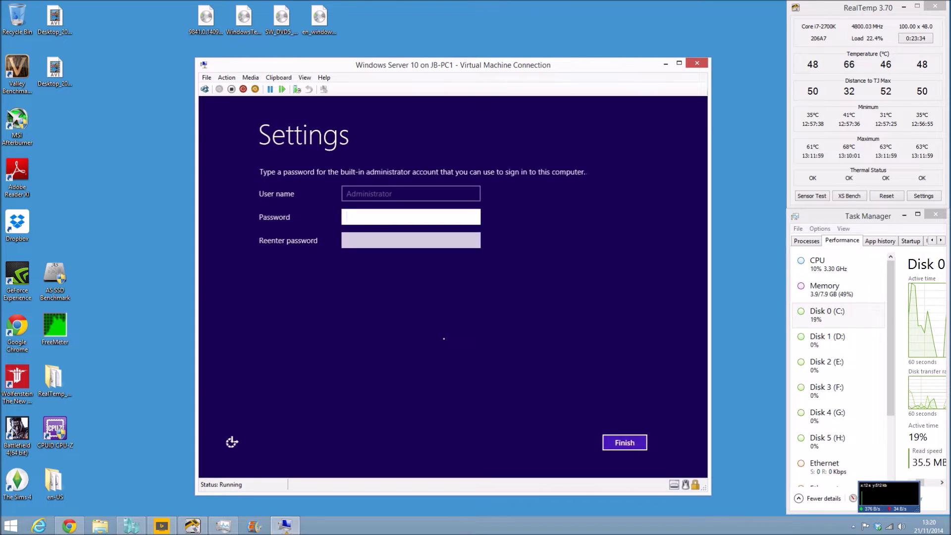
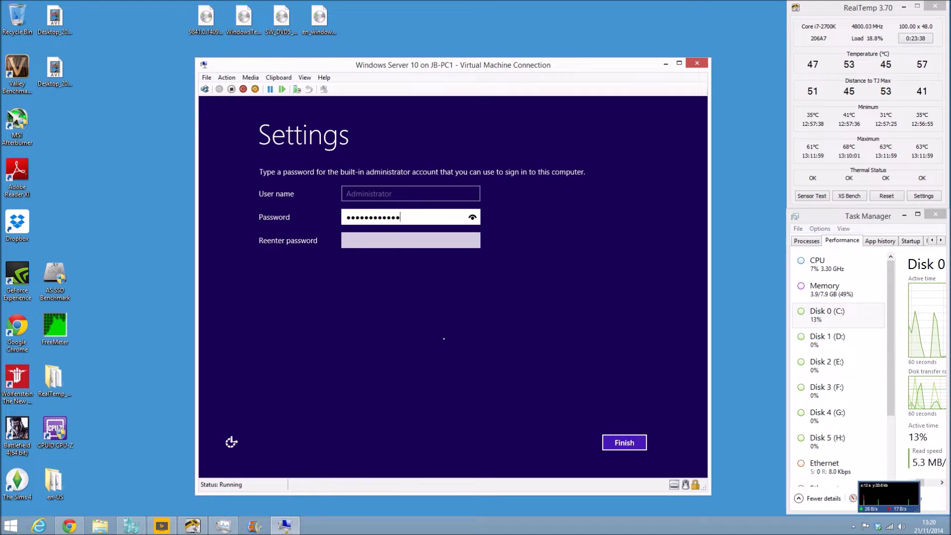
{"action": "key", "text": "Tab"}
{"action": "key", "text": "Return"}
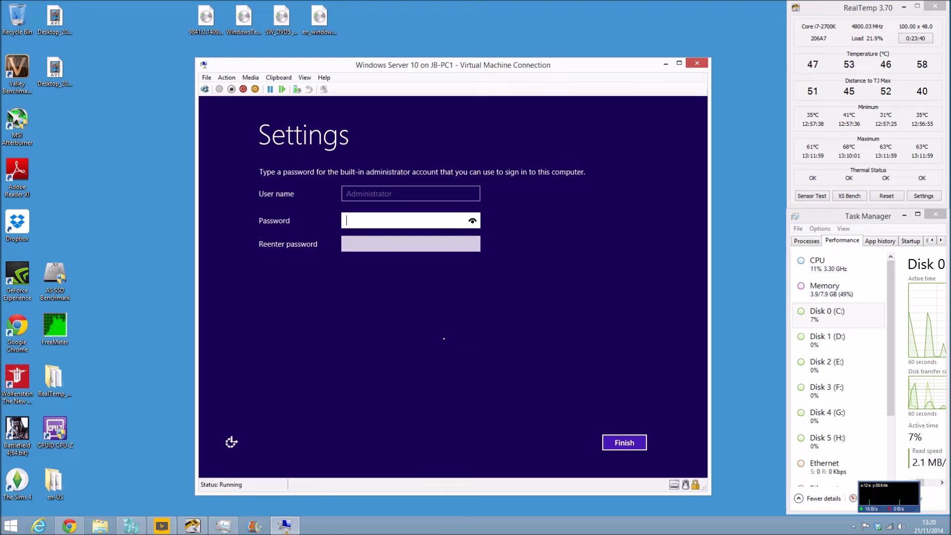
{"action": "key", "text": "Caps_Lock"}
{"action": "key", "text": "Caps_Lock"}
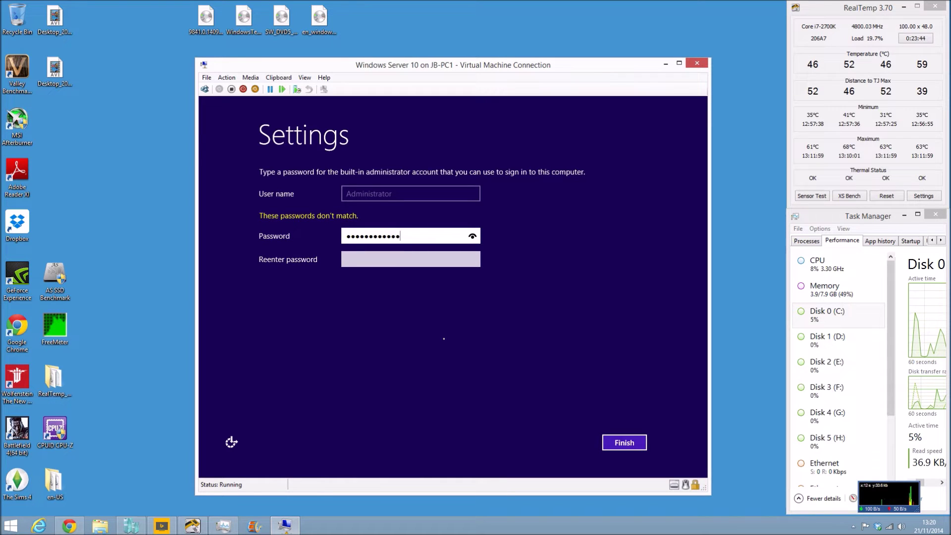
{"action": "key", "text": "Tab"}
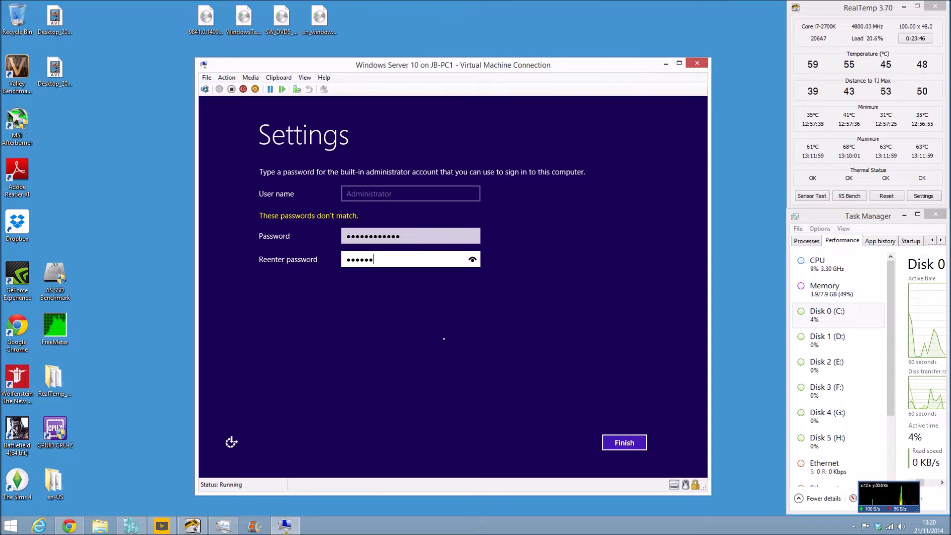
{"action": "key", "text": "Return"}
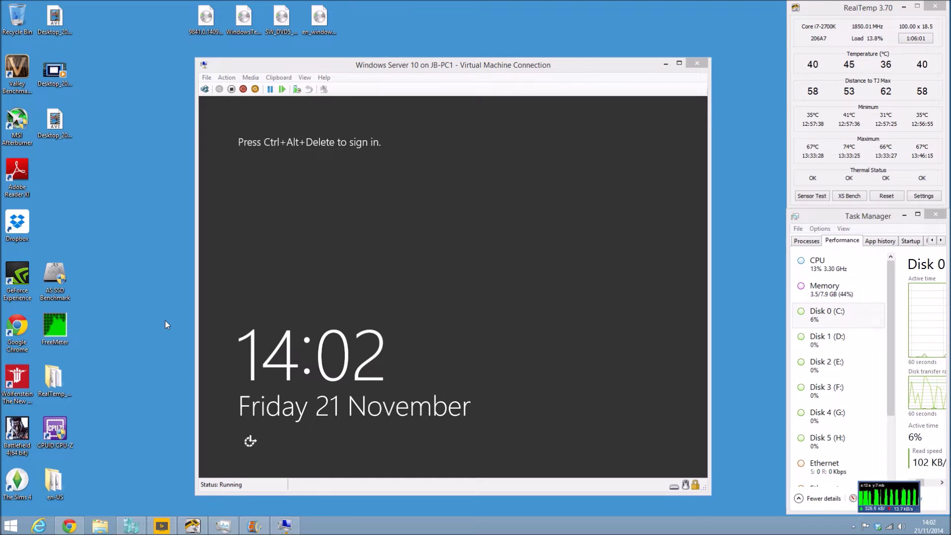
Send Ctrl+Alt+Delete from the Action menu to leave the lock screen.
{"action": "left_click", "coordinate": [227, 77]}
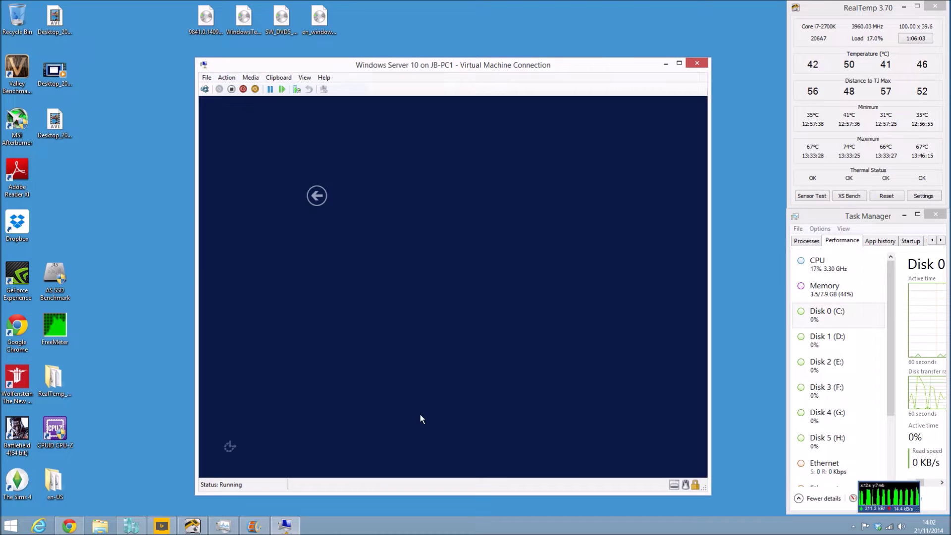
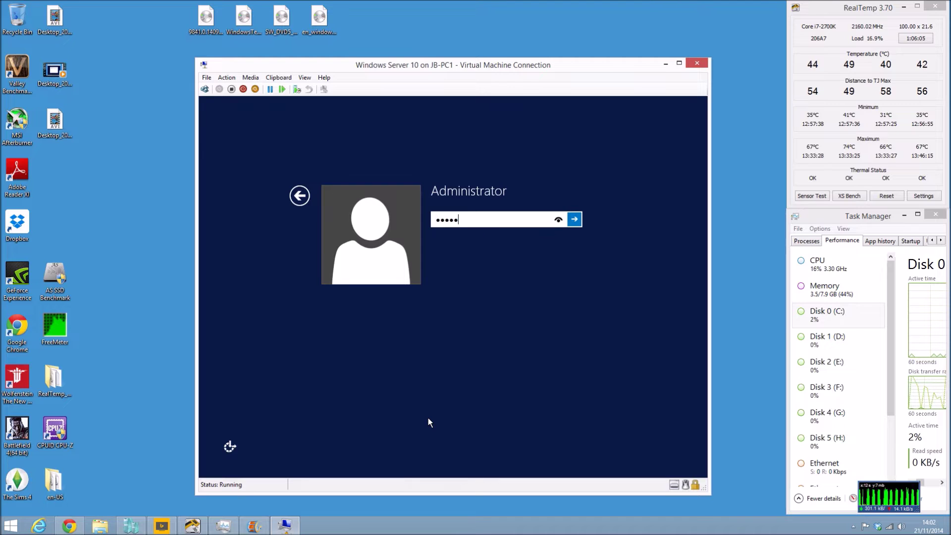
{"action": "key", "text": "Return"}
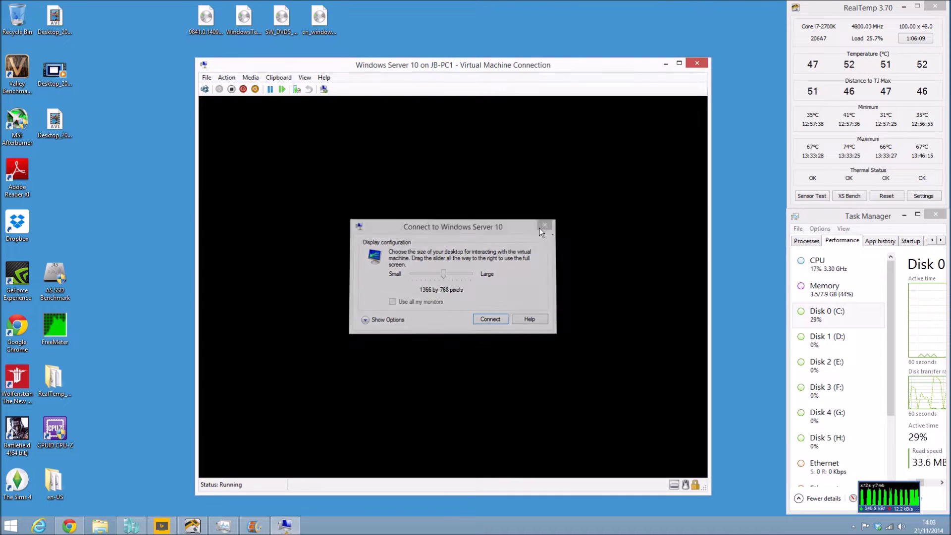
{"action": "left_click", "coordinate": [541, 227]}
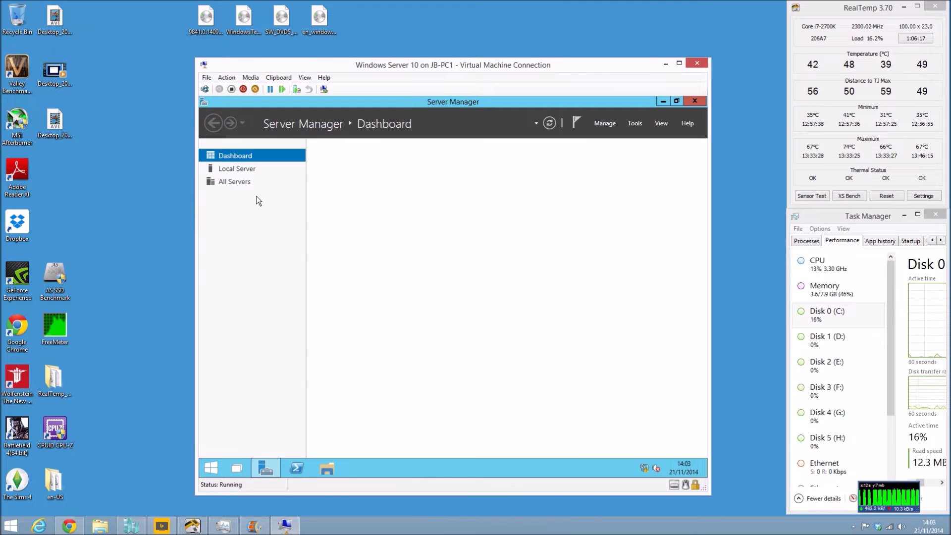
{"action": "left_click", "coordinate": [229, 168]}
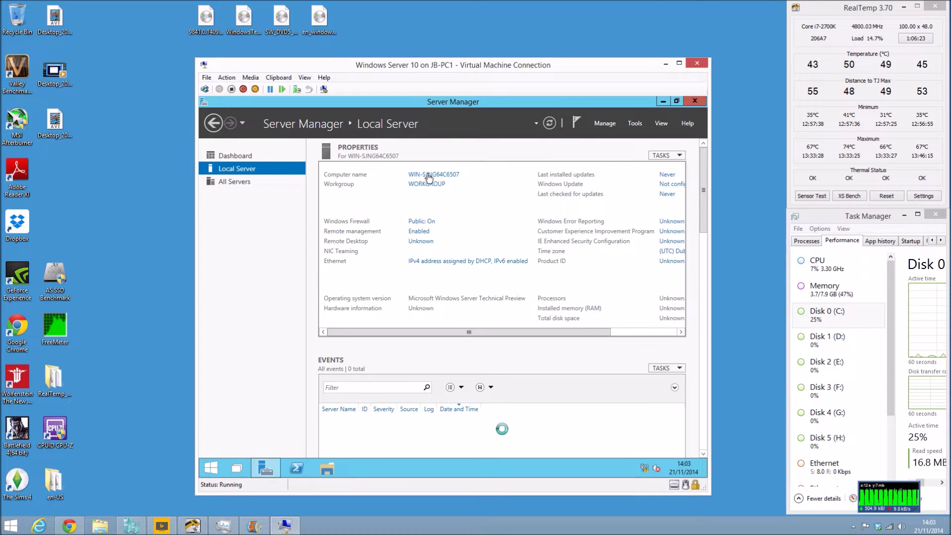
{"action": "left_click", "coordinate": [442, 176]}
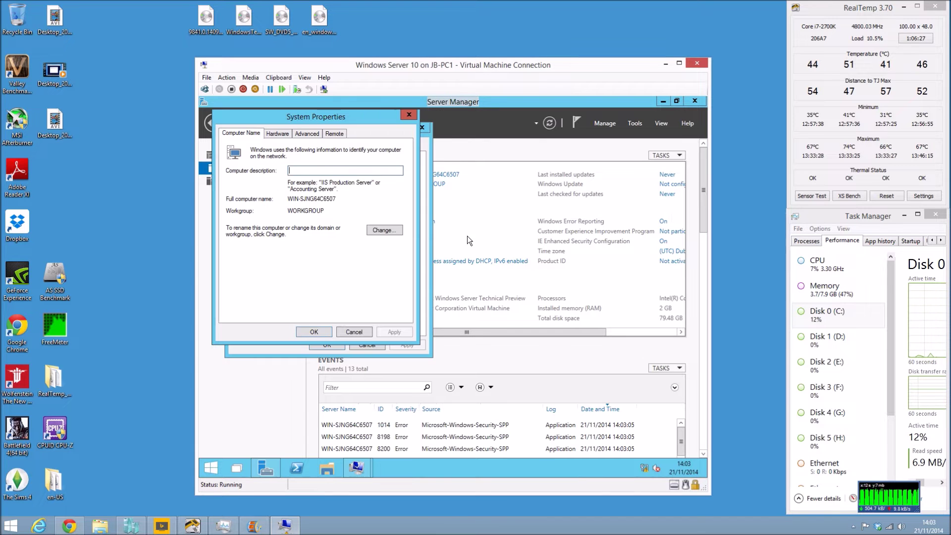
Change the computer name to ServerDC1 and restart the server now.
{"action": "left_click", "coordinate": [383, 230]}
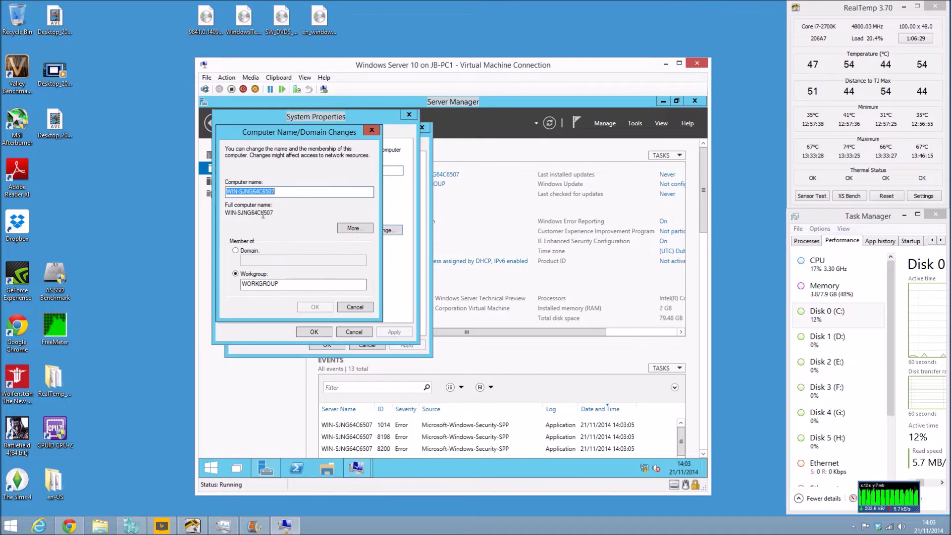
{"action": "type", "text": "Serve"}
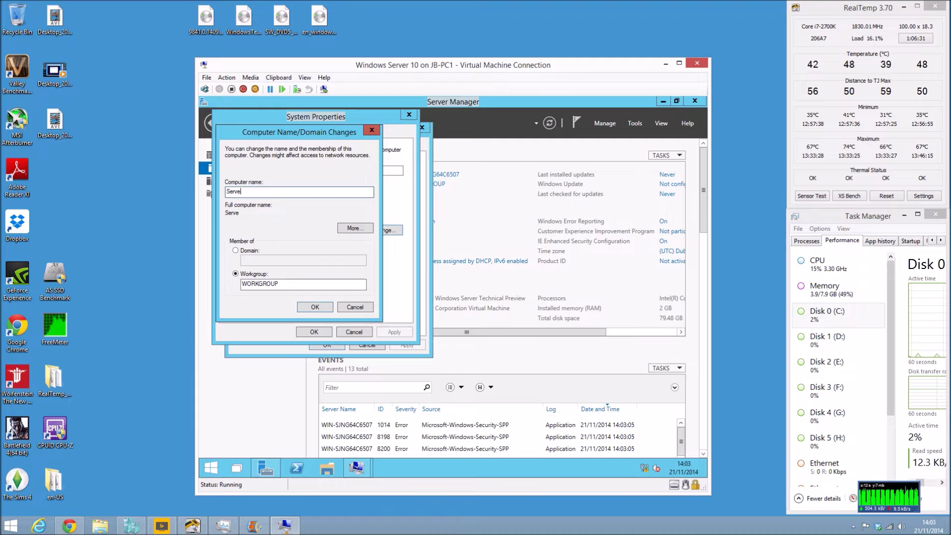
{"action": "type", "text": "rDC1"}
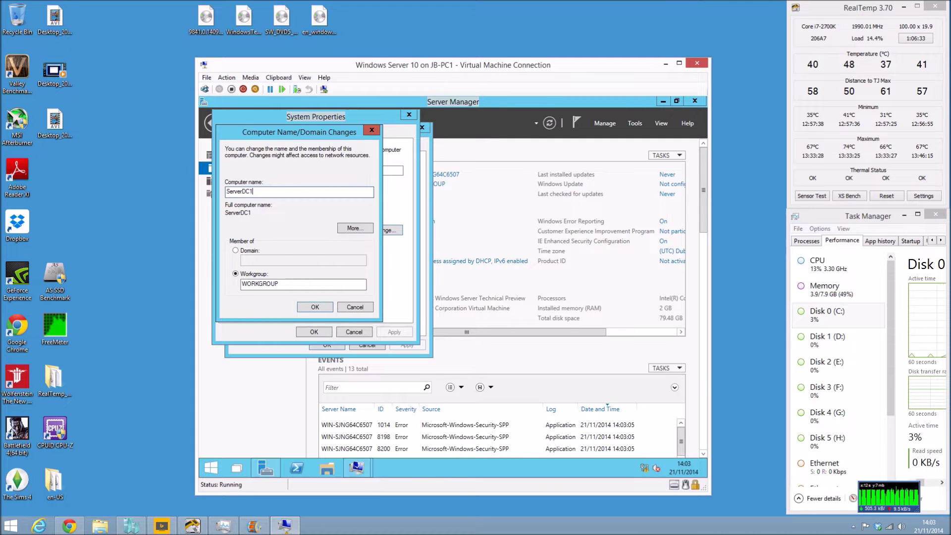
{"action": "left_click", "coordinate": [310, 307]}
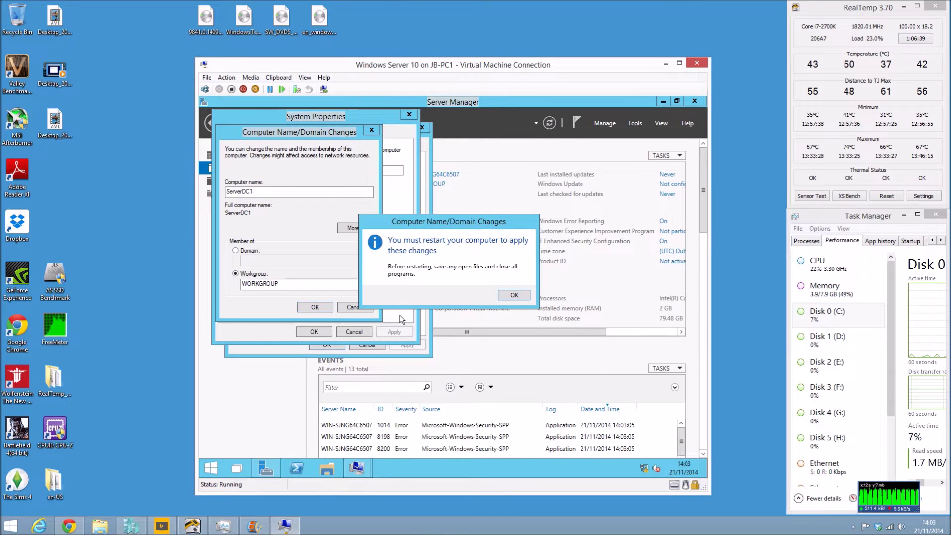
{"action": "left_click", "coordinate": [513, 295]}
{"action": "left_click", "coordinate": [323, 331]}
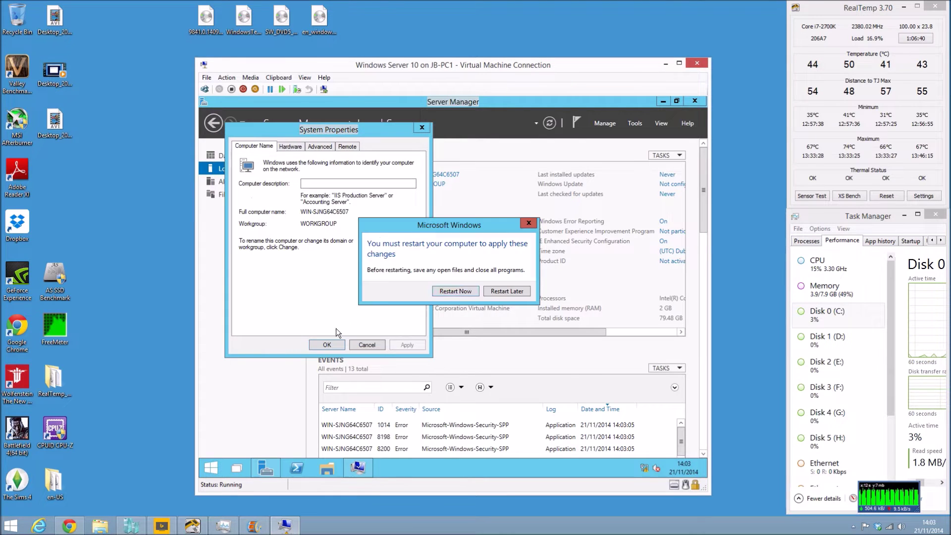
{"action": "left_click", "coordinate": [454, 290]}
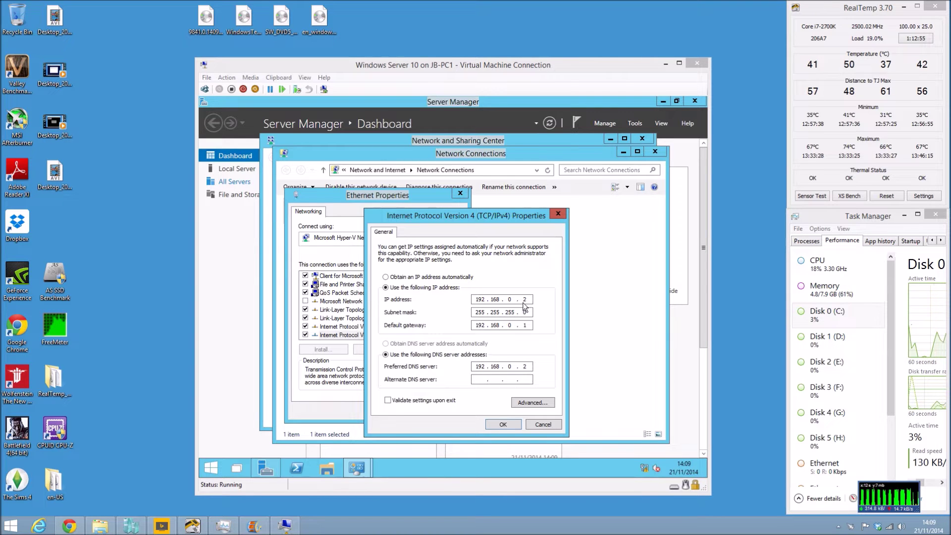
Finish the static IPv4 entries, apply them, and close the network windows.
{"action": "type", "text": "0"}
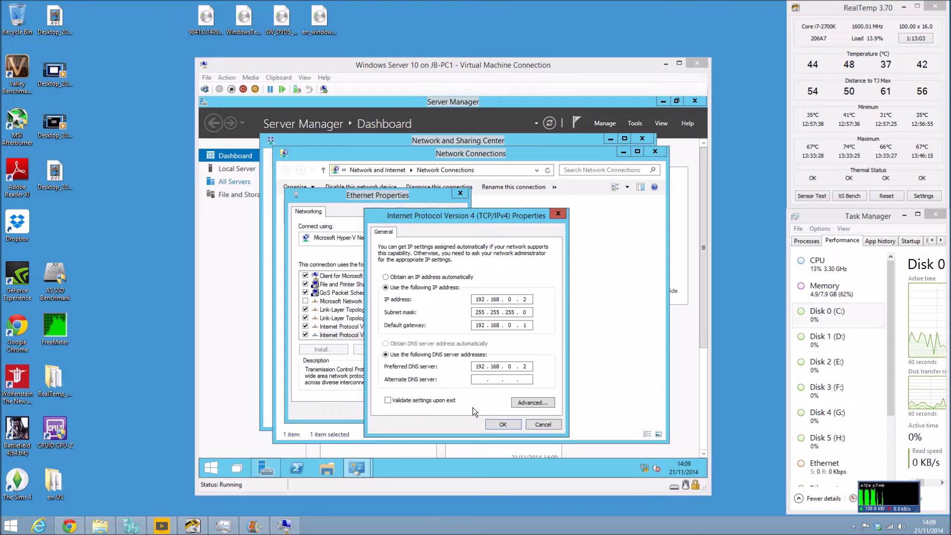
{"action": "left_click", "coordinate": [503, 425]}
{"action": "left_click", "coordinate": [394, 409]}
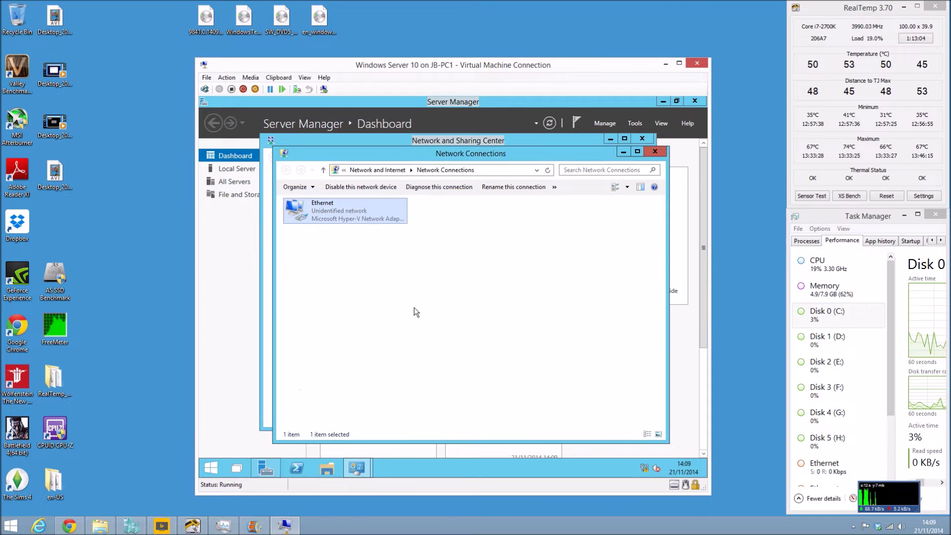
{"action": "left_click", "coordinate": [654, 152]}
Open Add Roles and Features for a role-based installation on ServerDC1.
{"action": "left_click", "coordinate": [639, 140]}
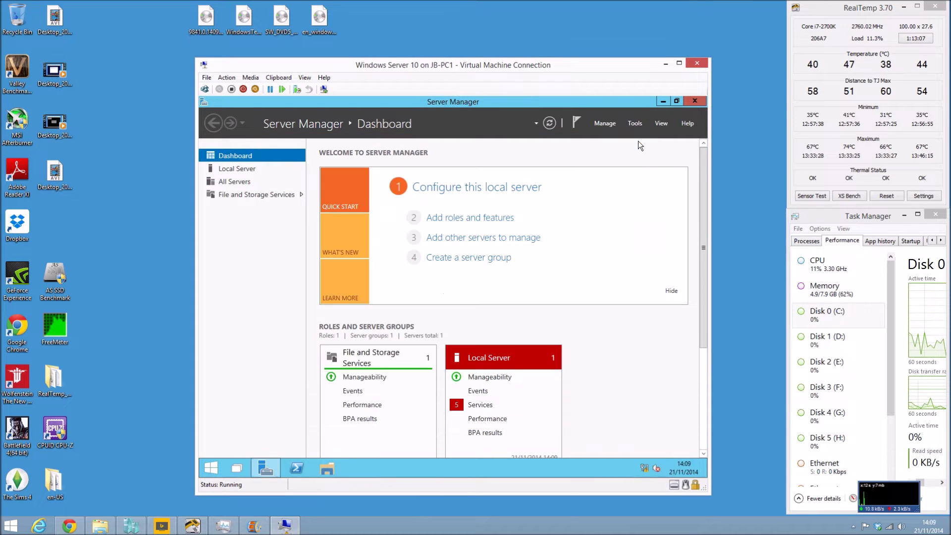
{"action": "left_click", "coordinate": [605, 124]}
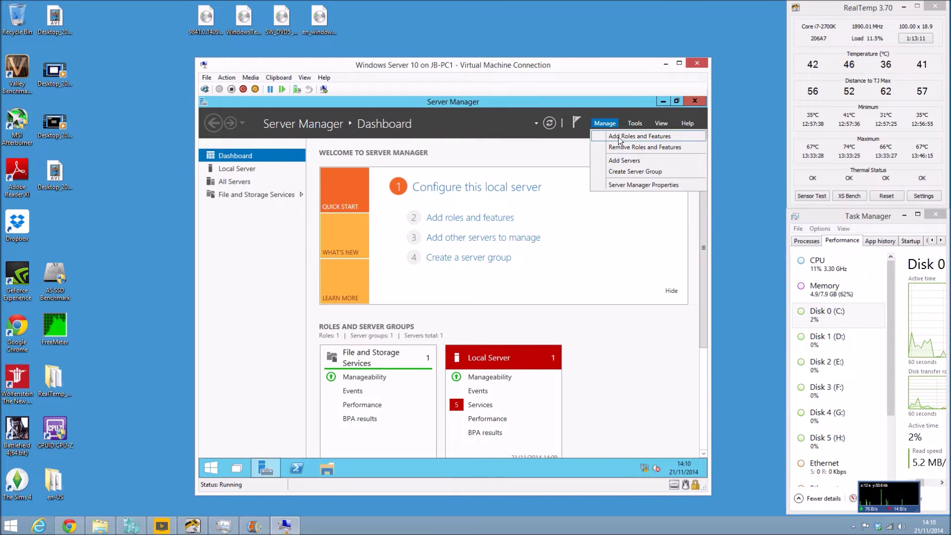
{"action": "left_click", "coordinate": [619, 138]}
{"action": "left_click", "coordinate": [541, 429]}
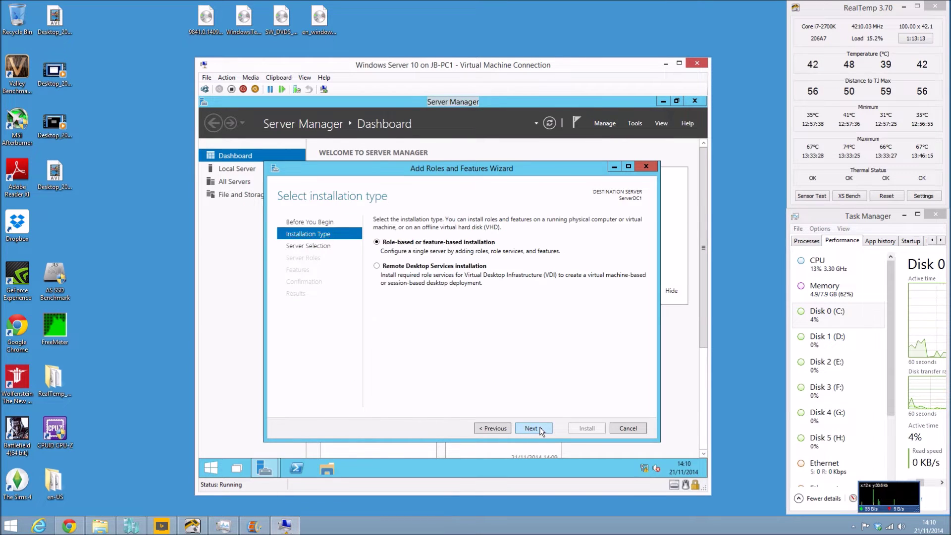
{"action": "left_click", "coordinate": [534, 429]}
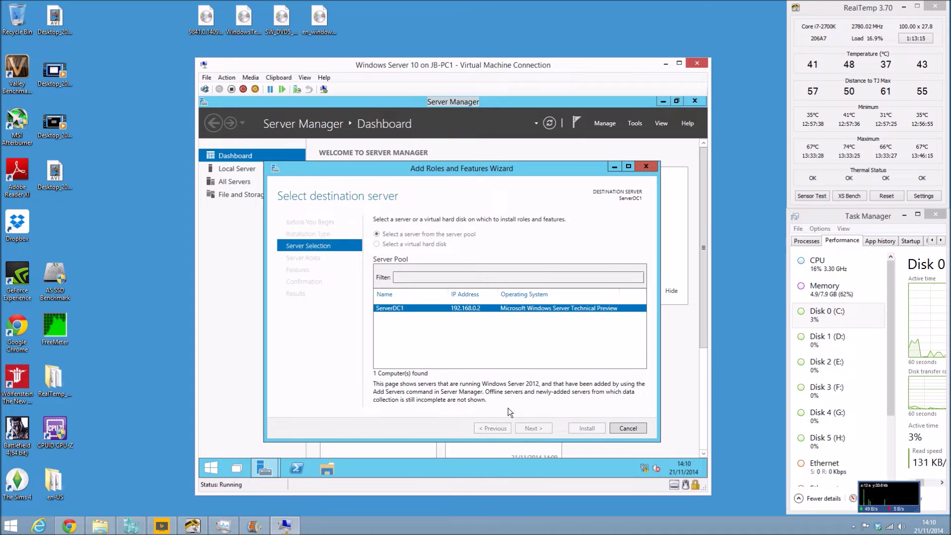
Select DHCP Server and DNS Server with their management tools and install them.
{"action": "left_click", "coordinate": [389, 307]}
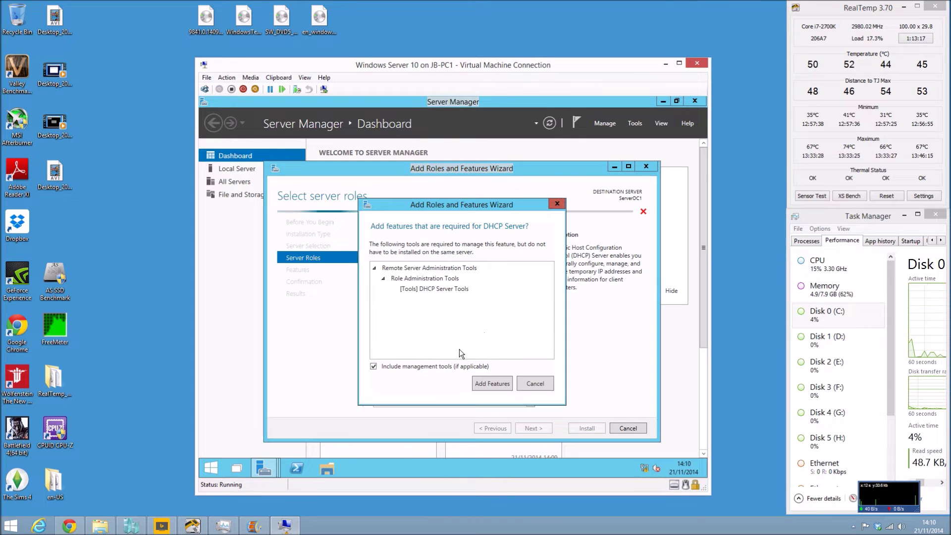
{"action": "left_click", "coordinate": [483, 380]}
{"action": "left_click", "coordinate": [388, 314]}
{"action": "left_click", "coordinate": [492, 382]}
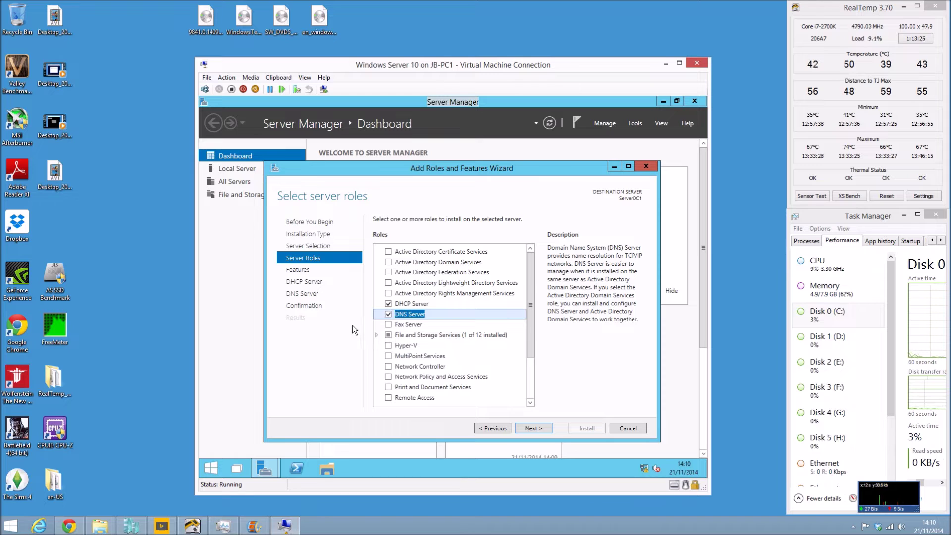
{"action": "left_click", "coordinate": [532, 428]}
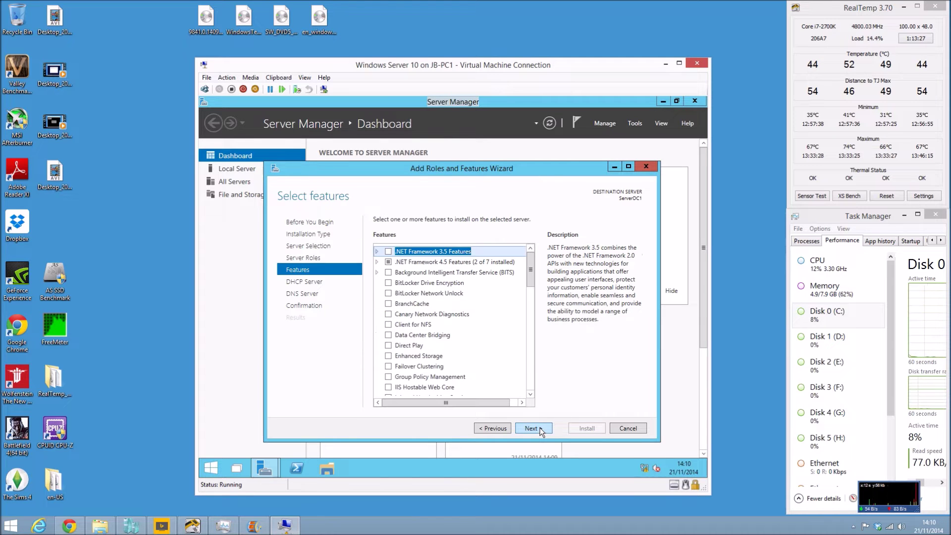
{"action": "left_click", "coordinate": [538, 428]}
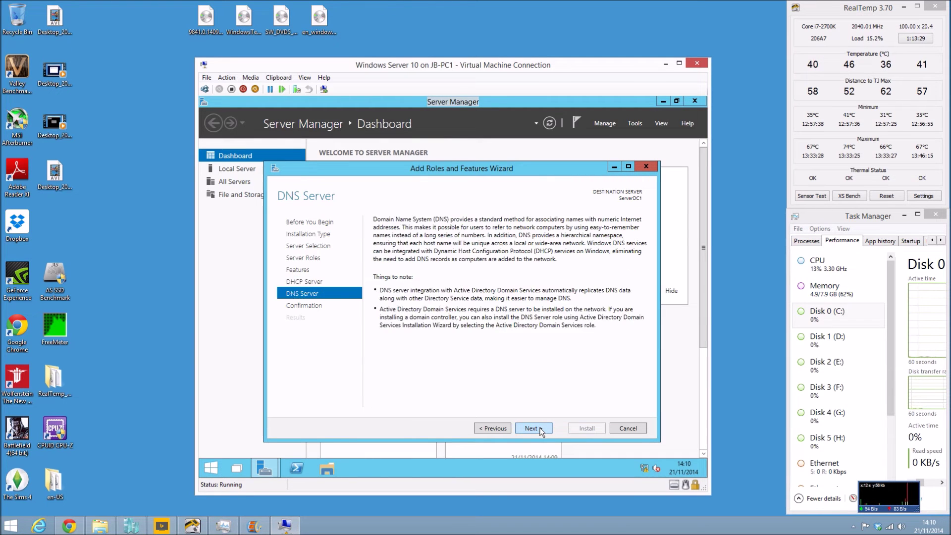
{"action": "left_click", "coordinate": [540, 428]}
{"action": "left_click", "coordinate": [572, 428]}
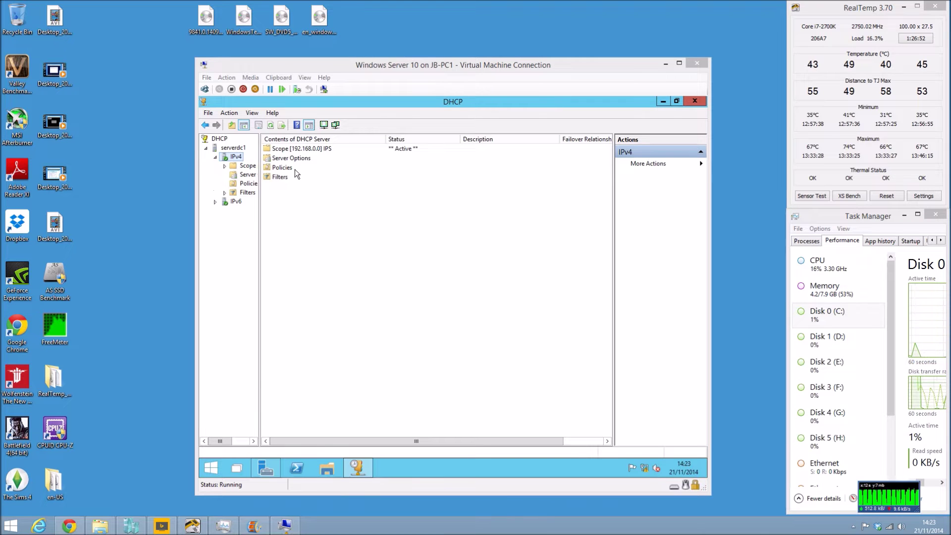
Open the 192.168.0.0 scope's Address Pool to review its 192.168.0.10–192.168.0.244 range.
{"action": "left_click", "coordinate": [284, 149]}
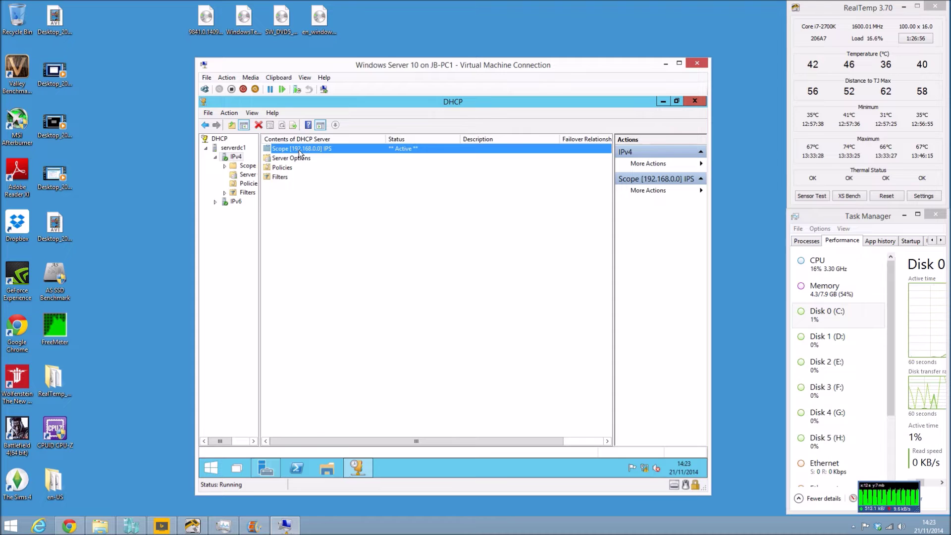
{"action": "double_click", "coordinate": [301, 150]}
{"action": "left_click", "coordinate": [270, 202]}
{"action": "left_click", "coordinate": [266, 175]}
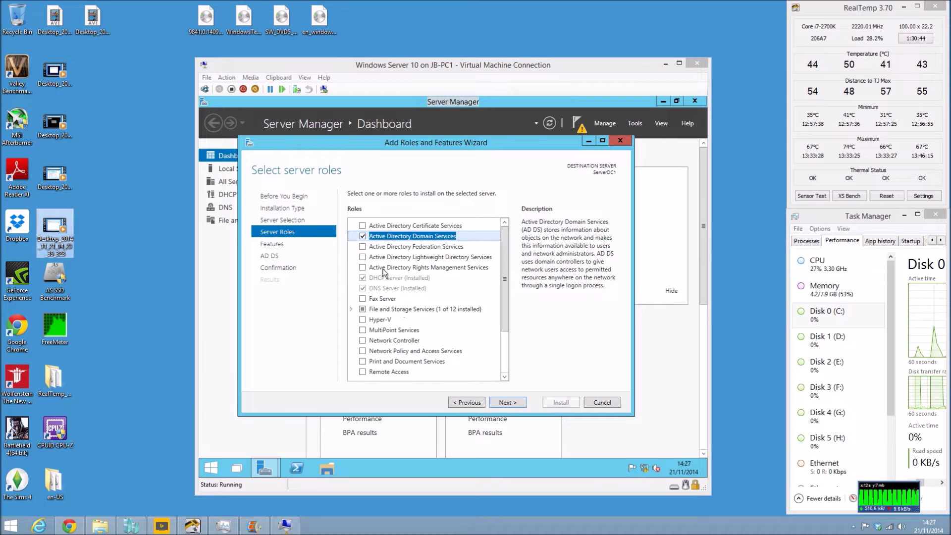
Step past Features and AD DS pages and install the Active Directory Domain Services role.
{"action": "left_click", "coordinate": [505, 402]}
{"action": "left_click", "coordinate": [496, 404]}
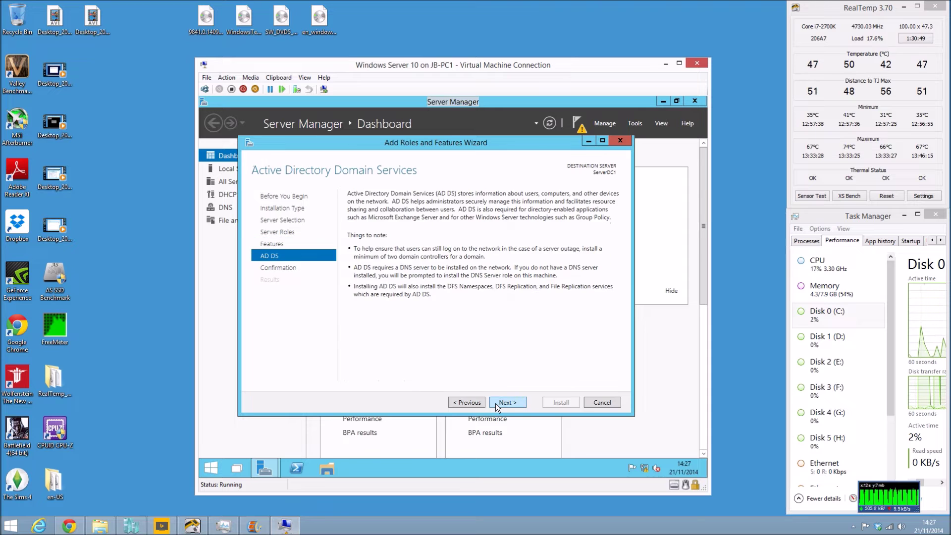
{"action": "left_click", "coordinate": [503, 404]}
{"action": "left_click", "coordinate": [561, 402]}
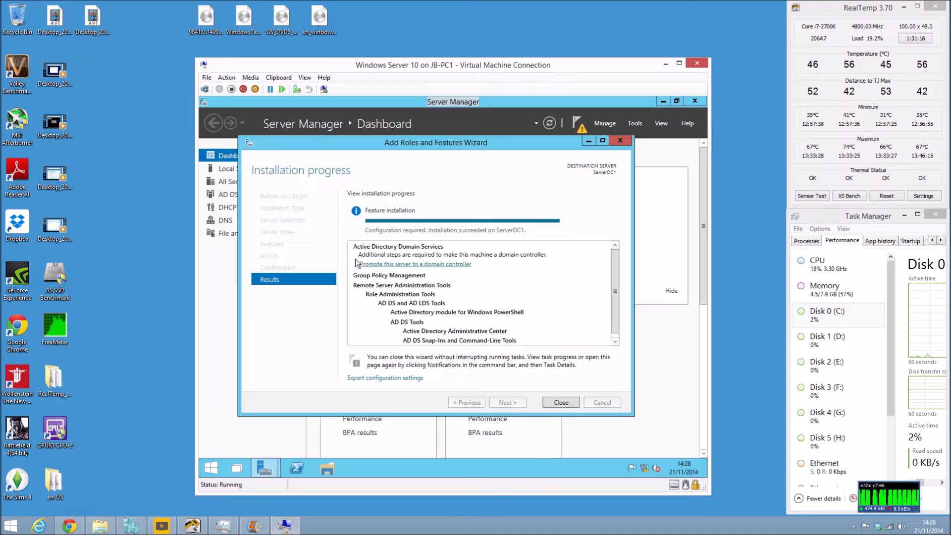
{"action": "left_click", "coordinate": [416, 265]}
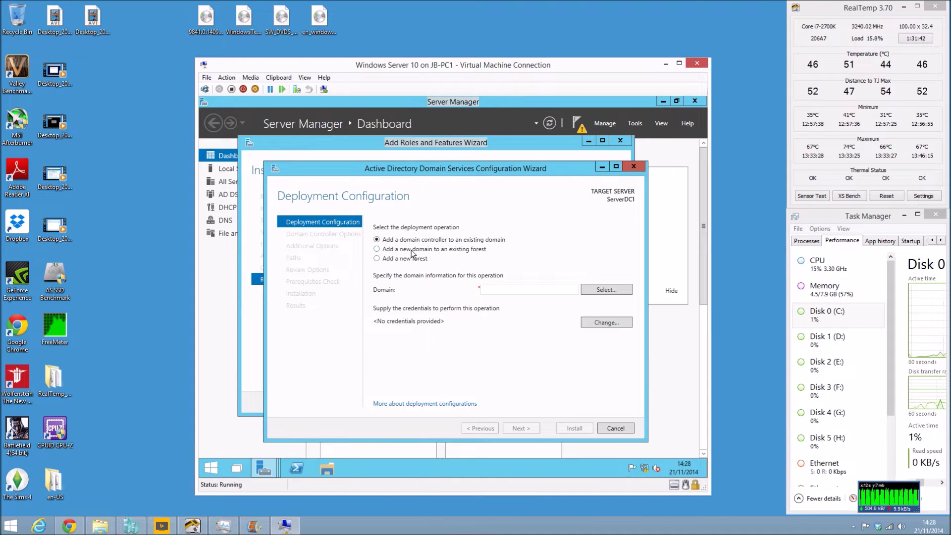
Choose to add a new forest with root domain Contoso.com.
{"action": "left_click", "coordinate": [384, 259]}
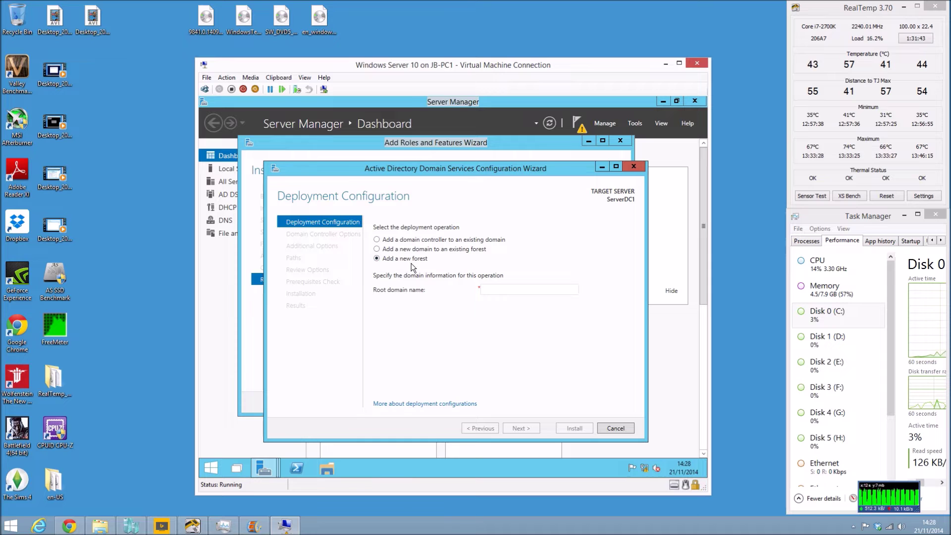
{"action": "left_click", "coordinate": [507, 288]}
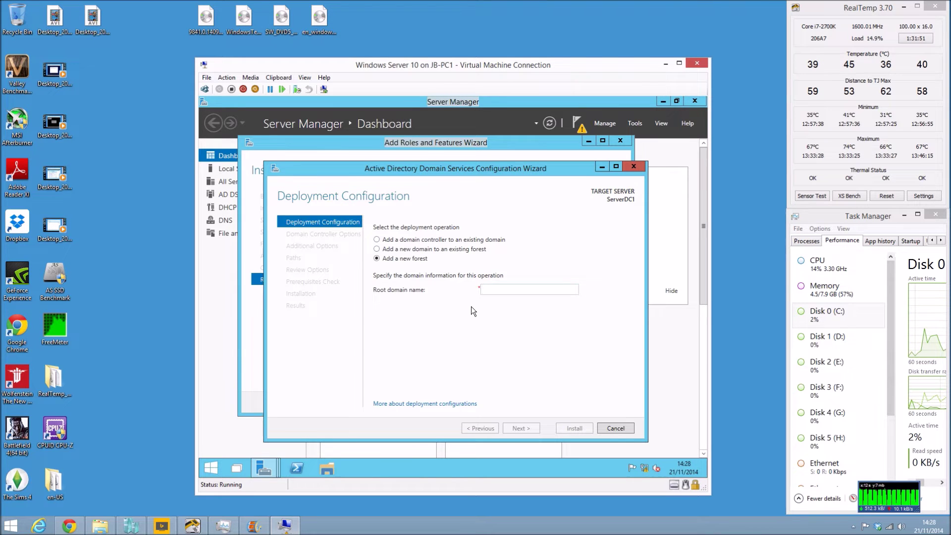
{"action": "type", "text": "Cont"}
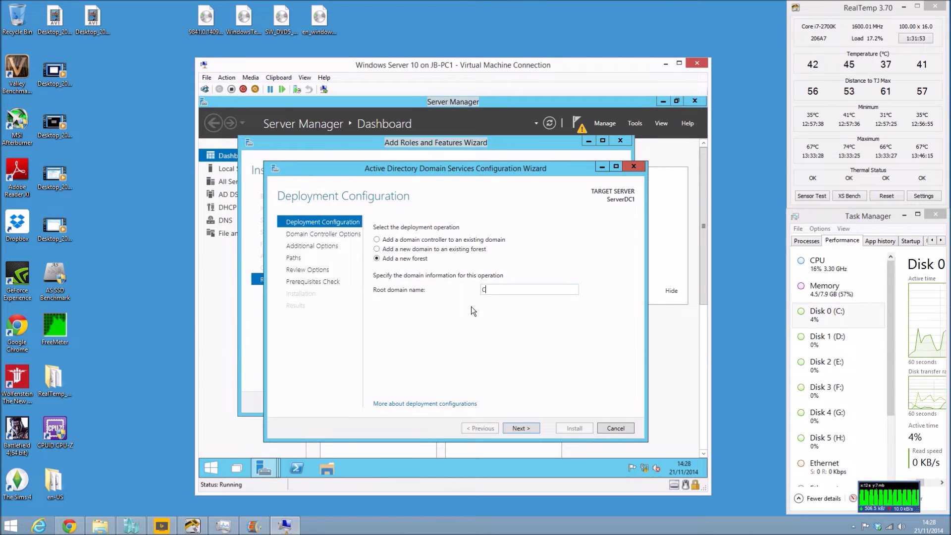
{"action": "type", "text": "oso"}
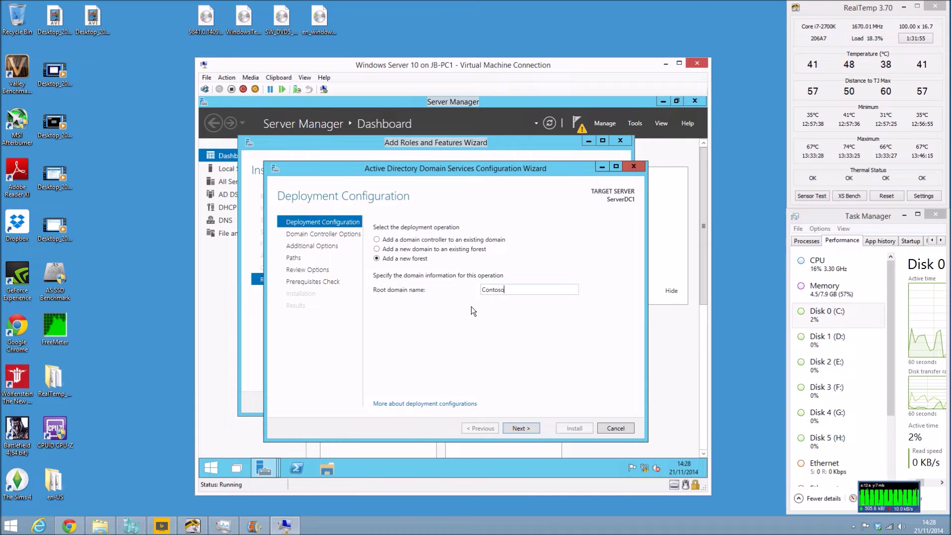
{"action": "type", "text": ".com"}
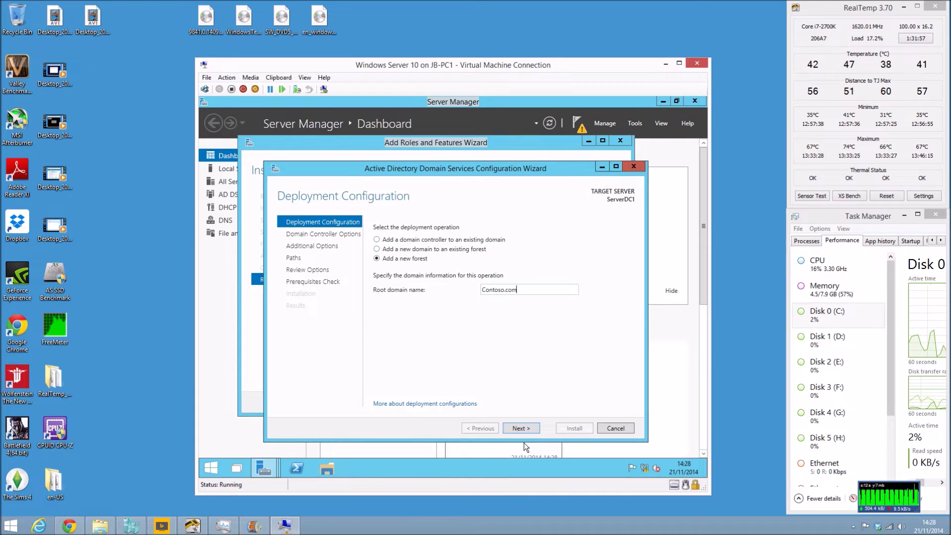
{"action": "left_click", "coordinate": [519, 429]}
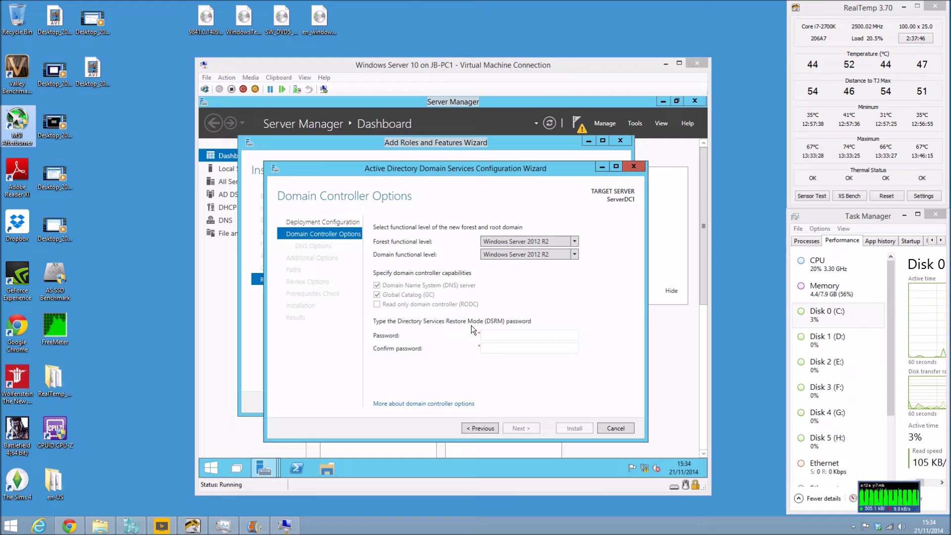
{"action": "left_click", "coordinate": [491, 332]}
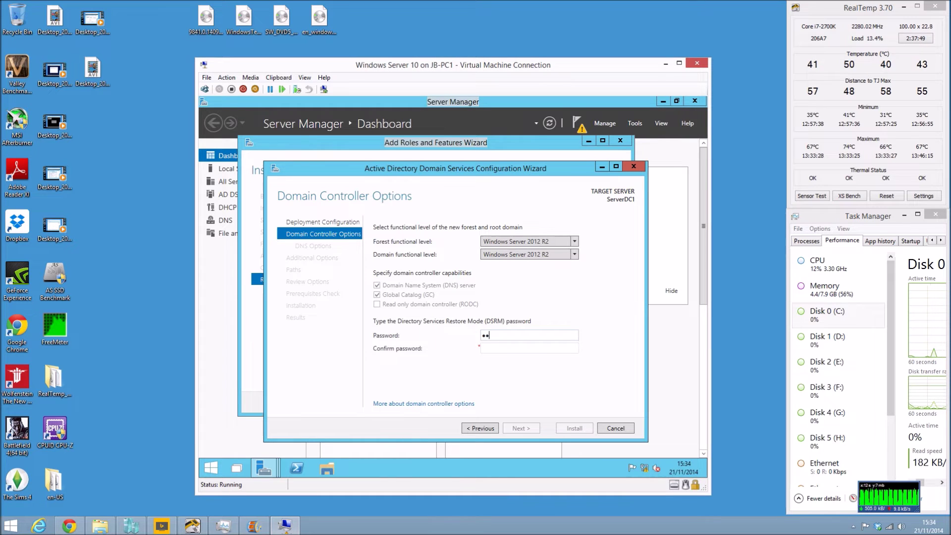
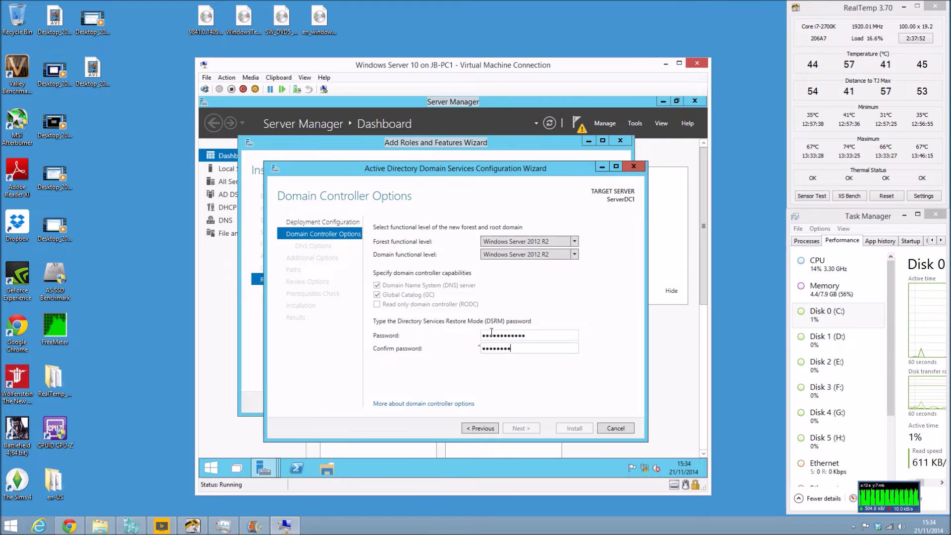
{"action": "key", "text": "Return"}
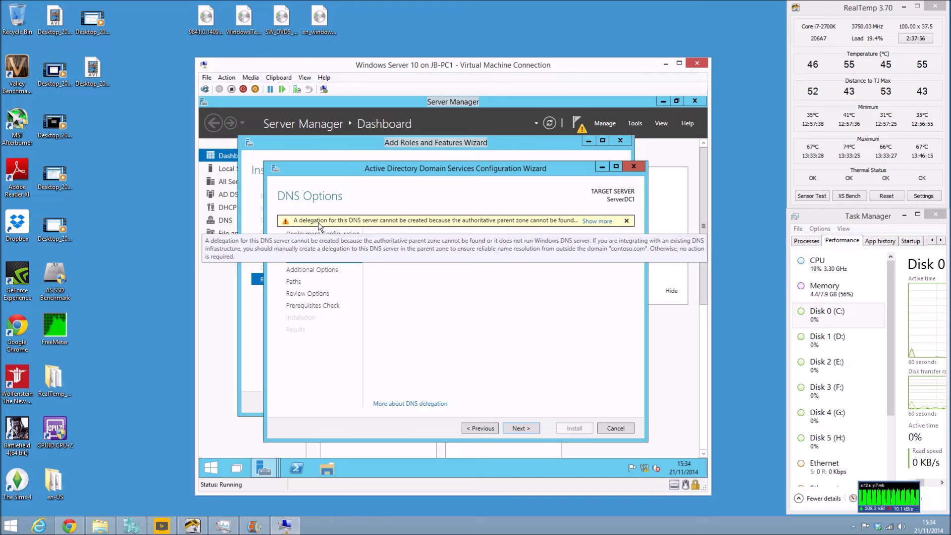
Accept default DNS options and AD DS folder paths, pass prerequisites, and install the domain controller.
{"action": "left_click", "coordinate": [512, 428]}
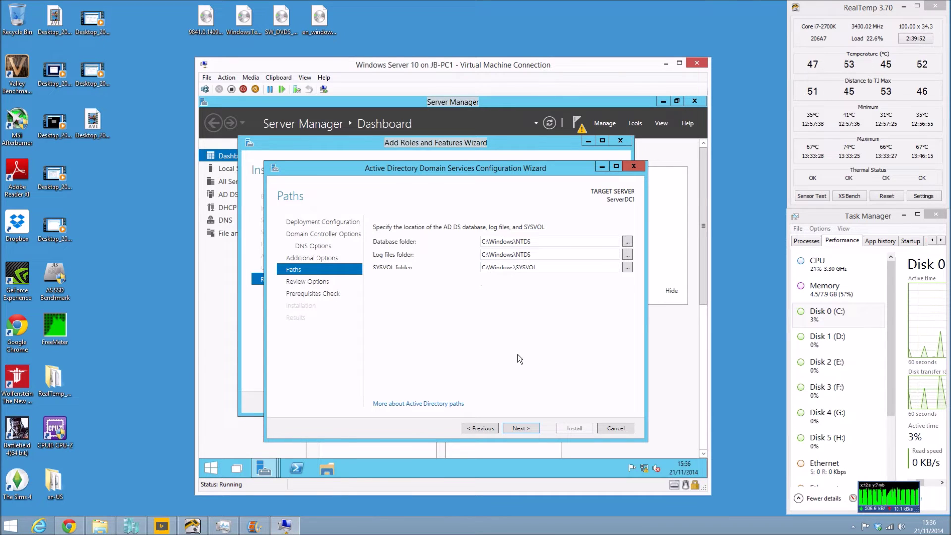
{"action": "left_click", "coordinate": [513, 427]}
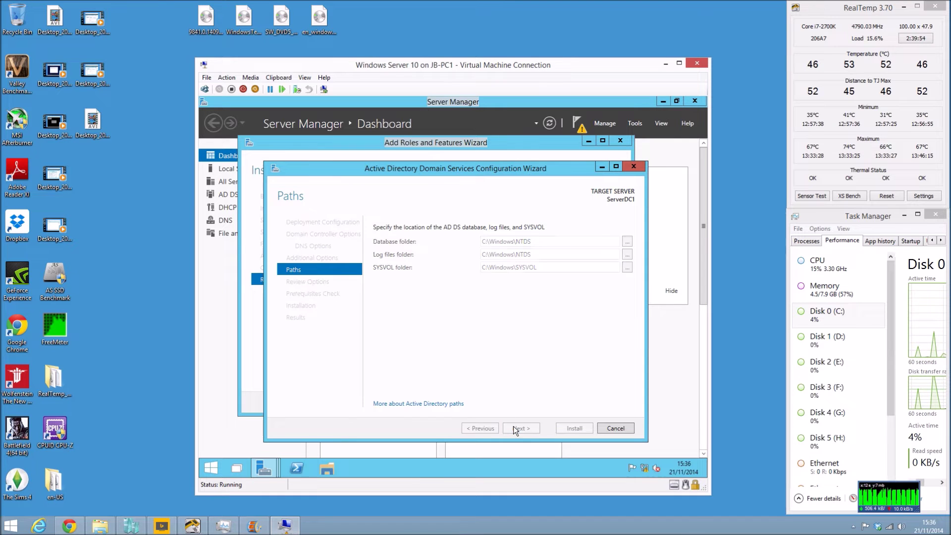
{"action": "left_click", "coordinate": [513, 427]}
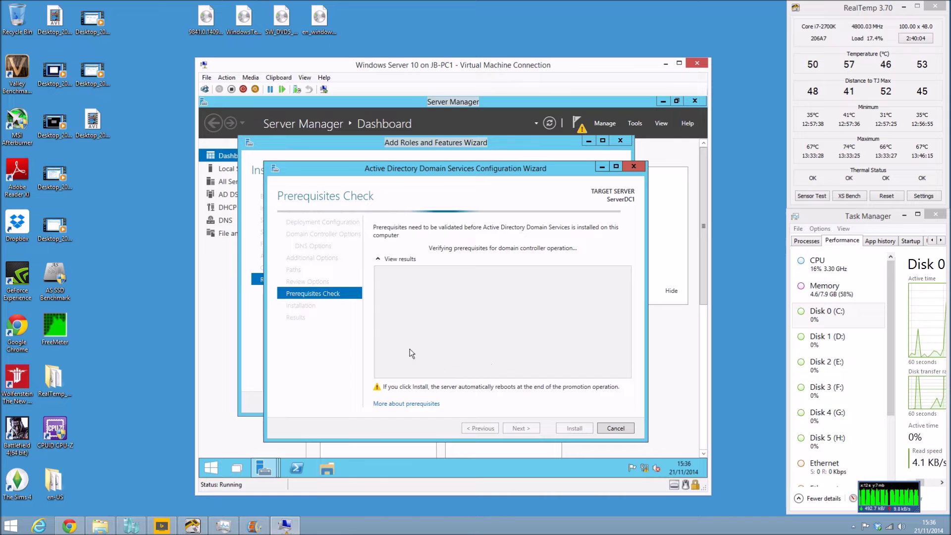
{"action": "left_click", "coordinate": [105, 284]}
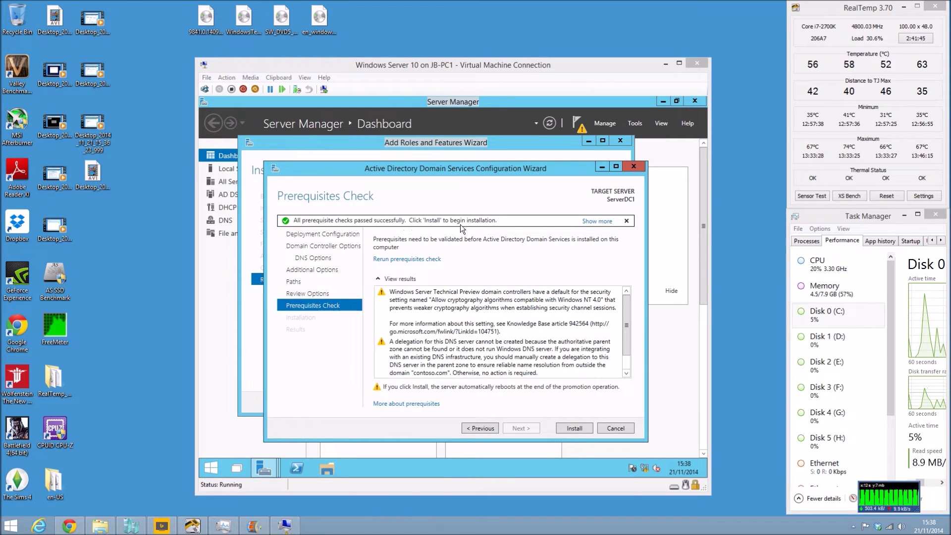
{"action": "left_click", "coordinate": [564, 427]}
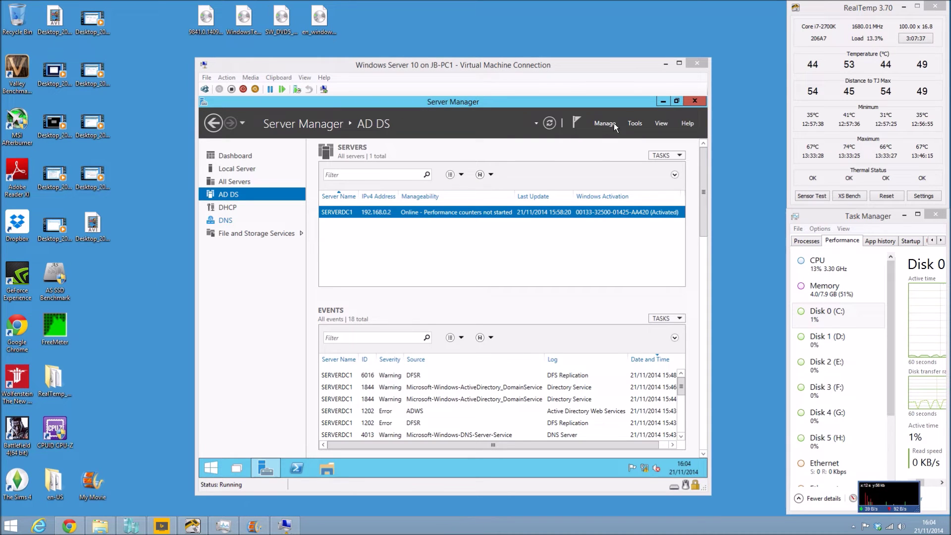
{"action": "left_click", "coordinate": [636, 122]}
{"action": "left_click", "coordinate": [558, 245]}
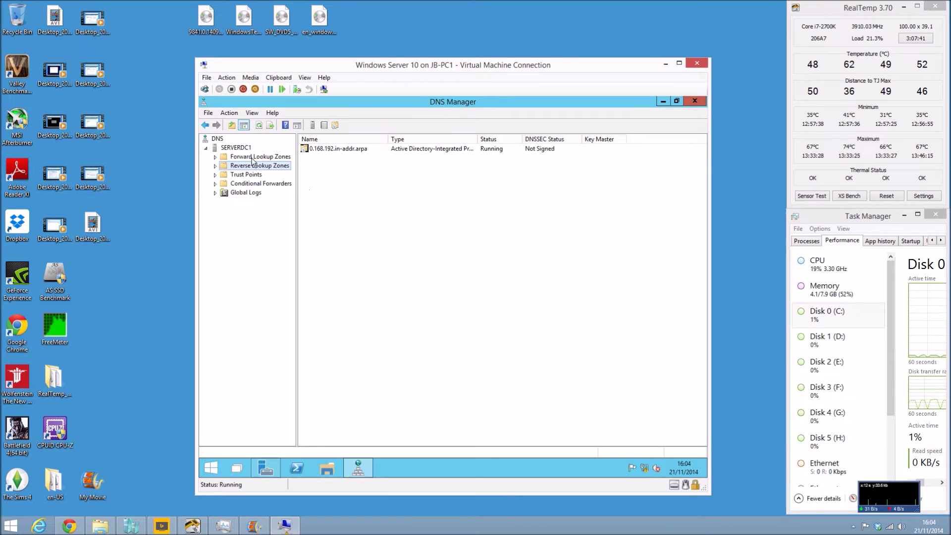
{"action": "double_click", "coordinate": [254, 156]}
{"action": "left_click", "coordinate": [243, 176]}
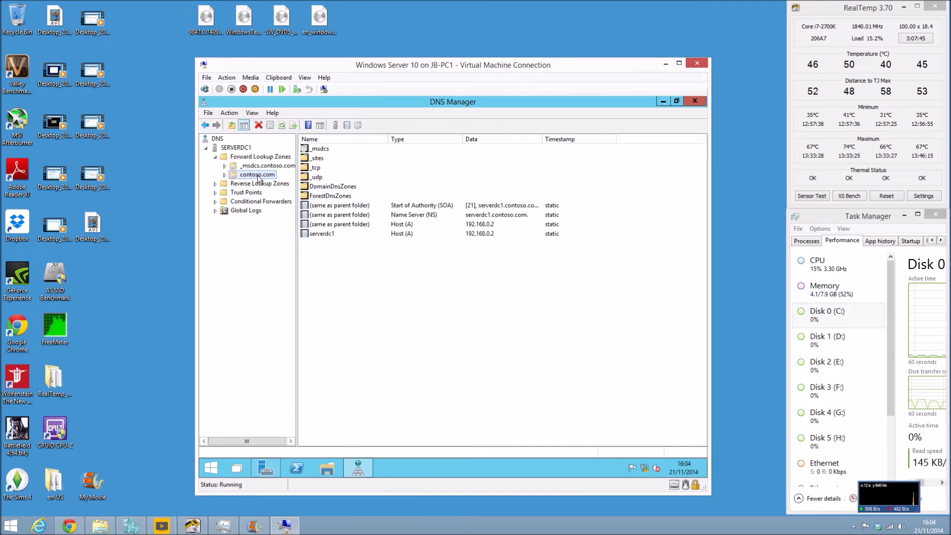
{"action": "right_click", "coordinate": [255, 175]}
{"action": "left_click", "coordinate": [293, 209]}
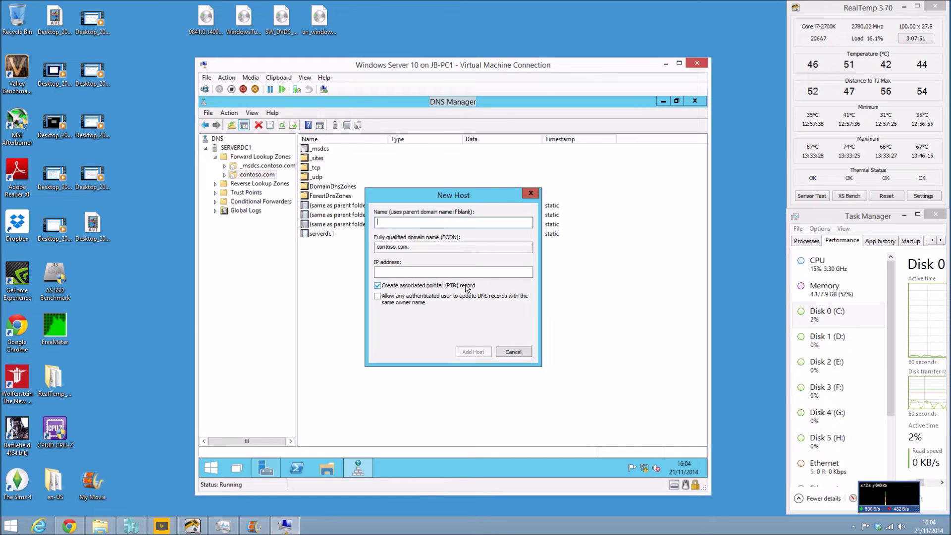
{"action": "left_click", "coordinate": [510, 353]}
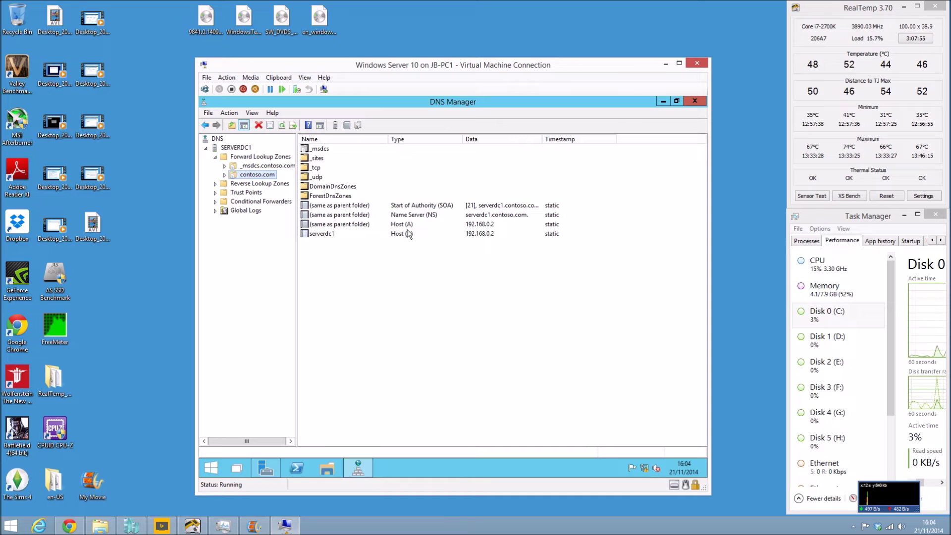
{"action": "left_click", "coordinate": [181, 260]}
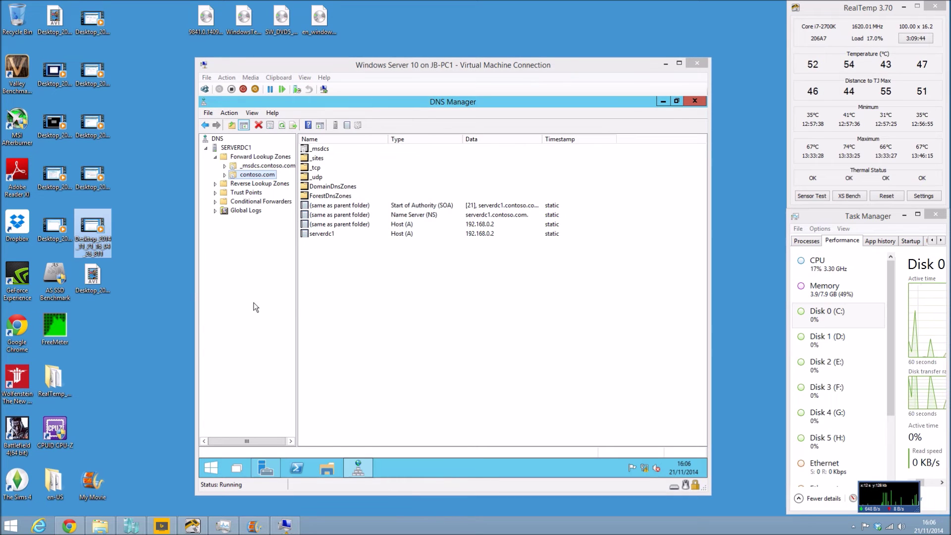
{"action": "left_click", "coordinate": [347, 285]}
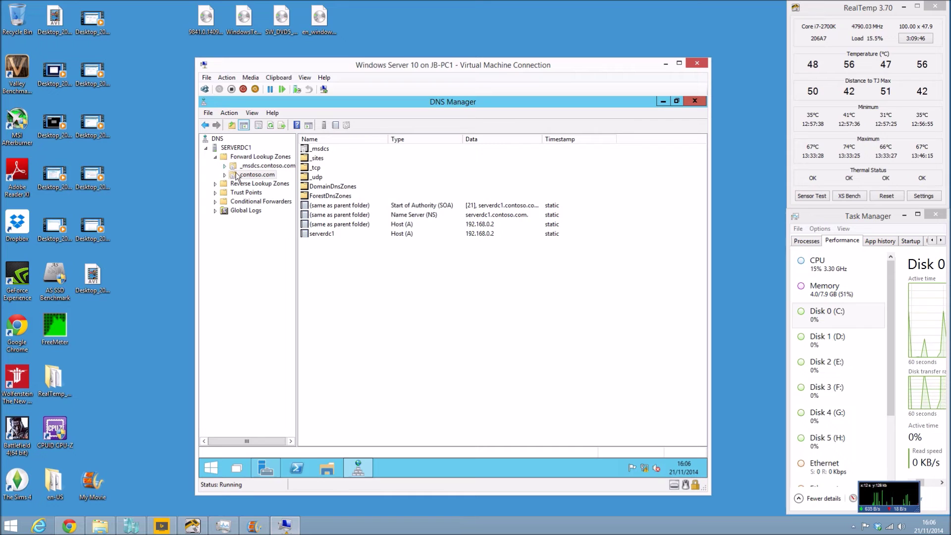
{"action": "left_click", "coordinate": [253, 183]}
{"action": "right_click", "coordinate": [248, 185]}
{"action": "left_click", "coordinate": [267, 193]}
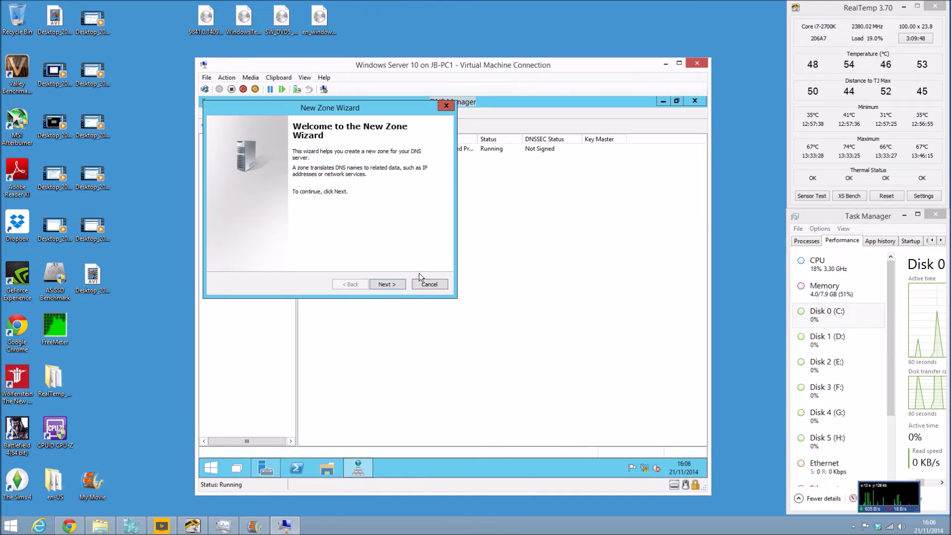
{"action": "left_click", "coordinate": [395, 287]}
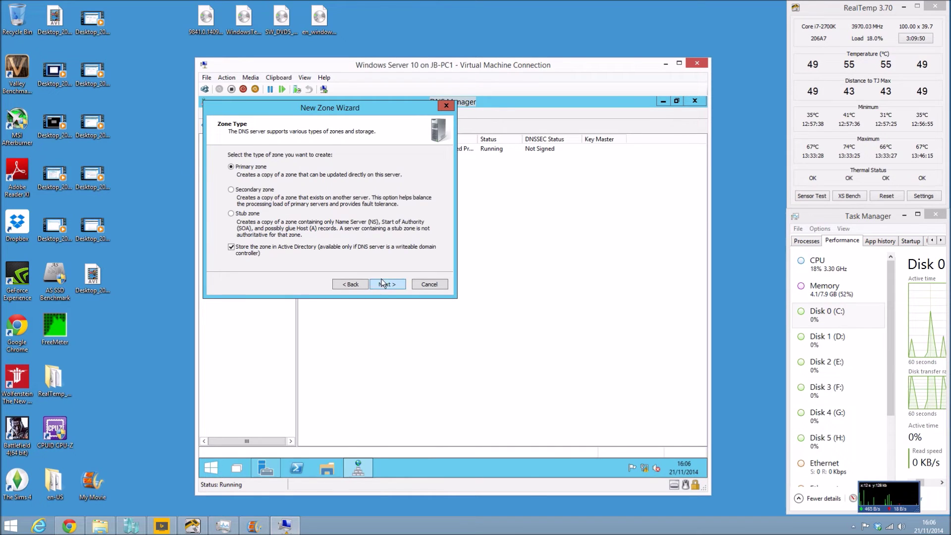
{"action": "left_click", "coordinate": [381, 280]}
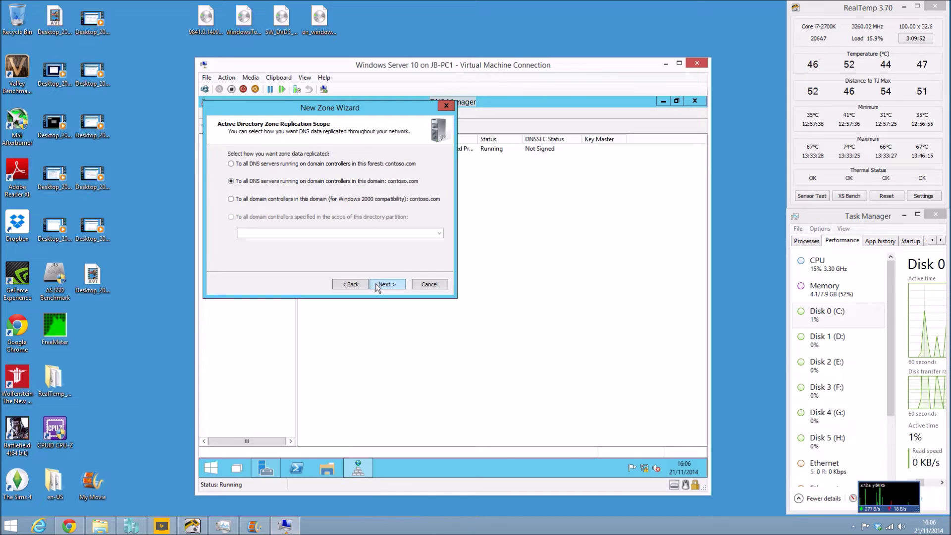
{"action": "left_click", "coordinate": [375, 284]}
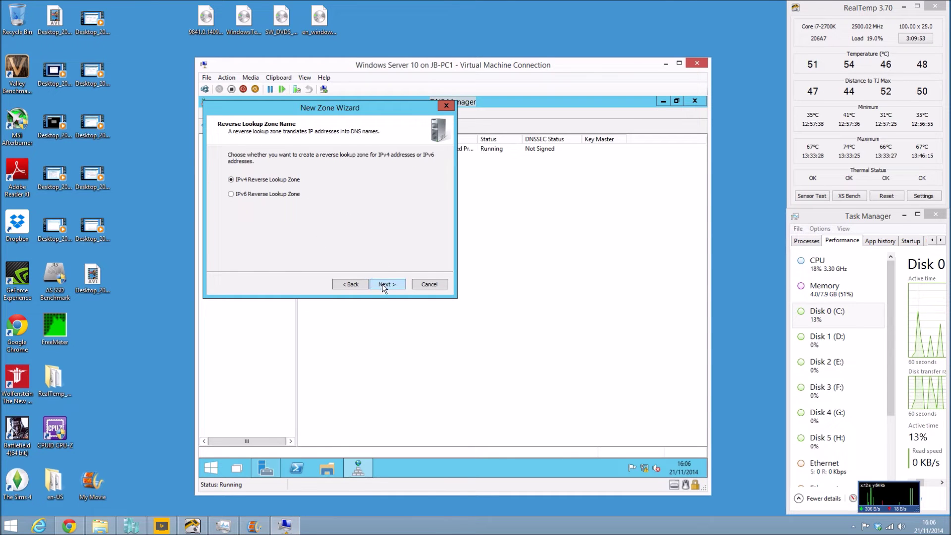
{"action": "left_click", "coordinate": [379, 284]}
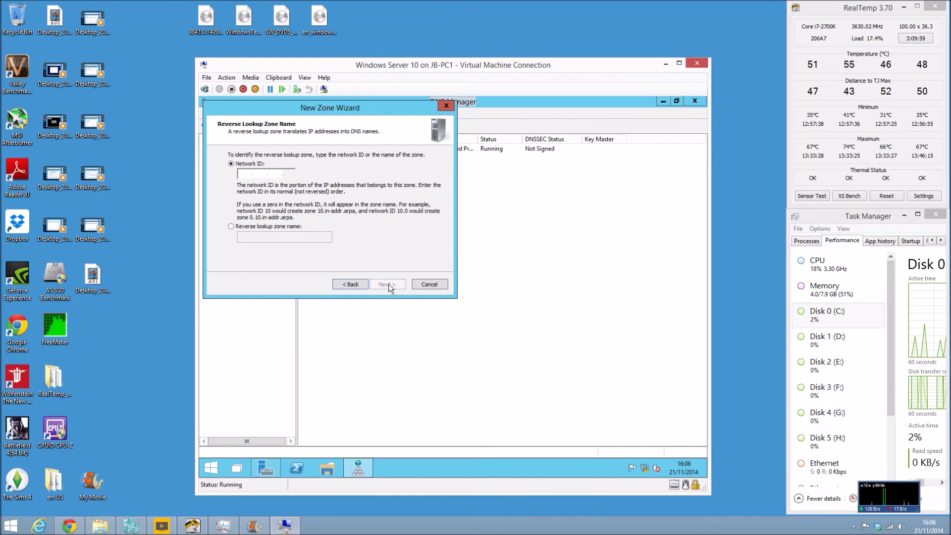
{"action": "left_click", "coordinate": [428, 286]}
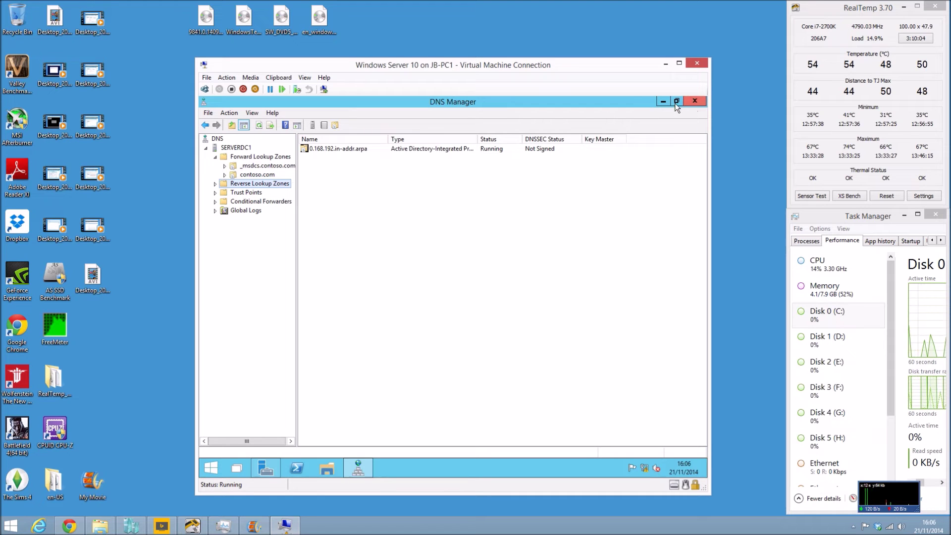
{"action": "left_click", "coordinate": [695, 101]}
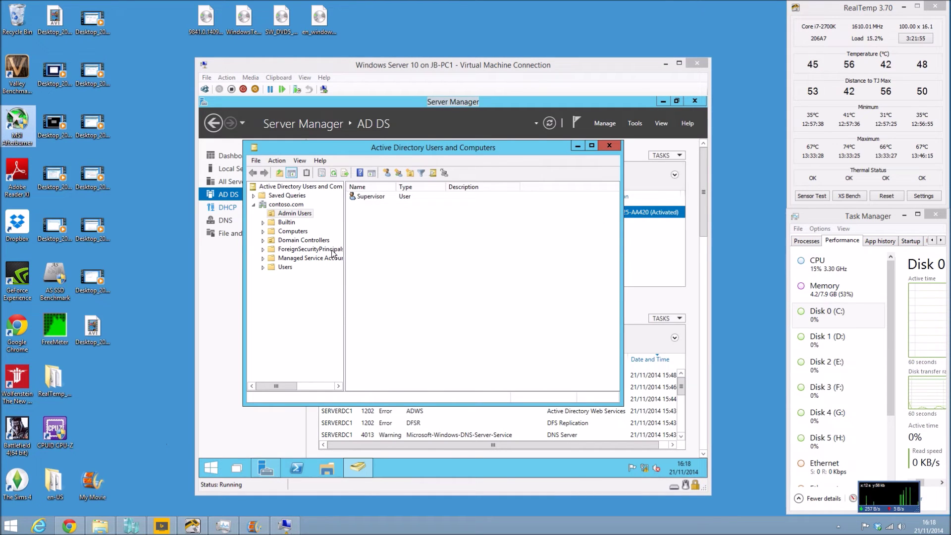
Open the server's Administrative Tools list, then open and close File Explorer.
{"action": "left_click", "coordinate": [619, 126]}
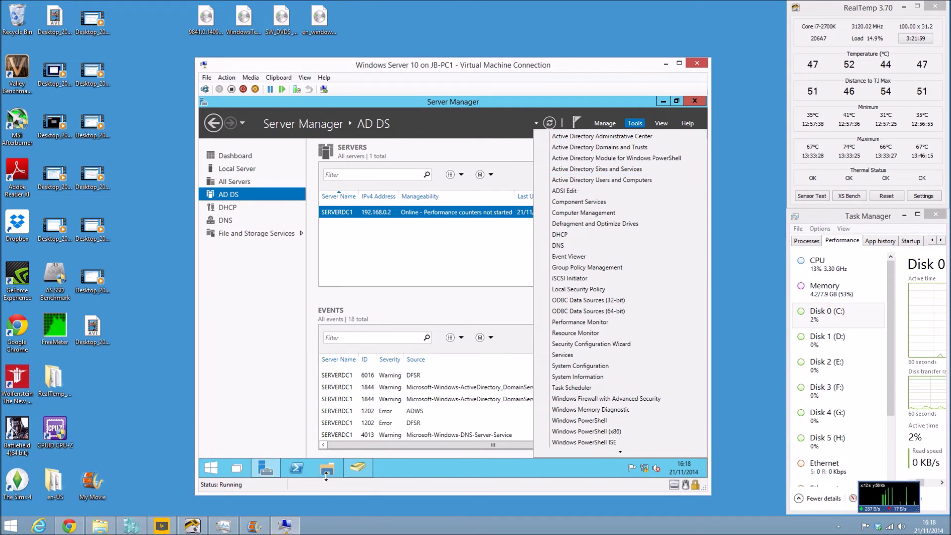
{"action": "left_click", "coordinate": [342, 474]}
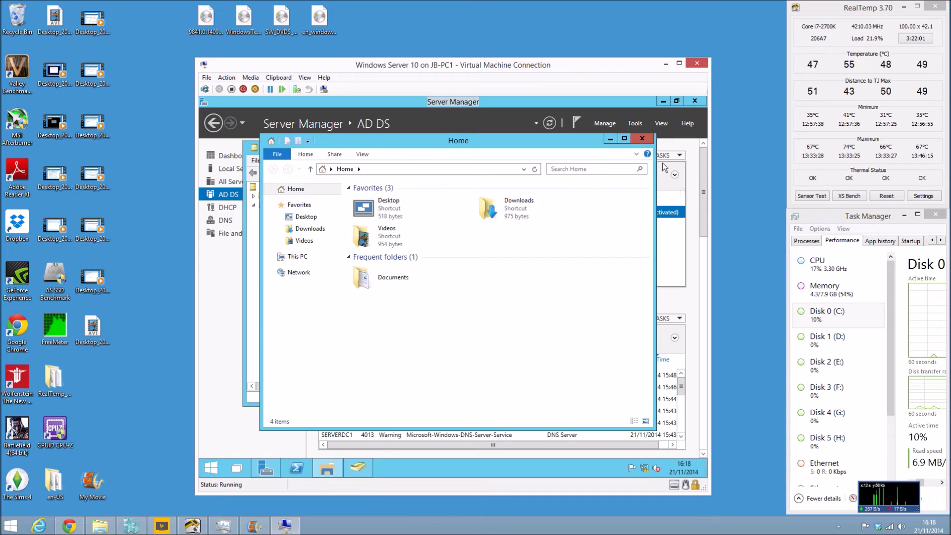
{"action": "left_click", "coordinate": [645, 147]}
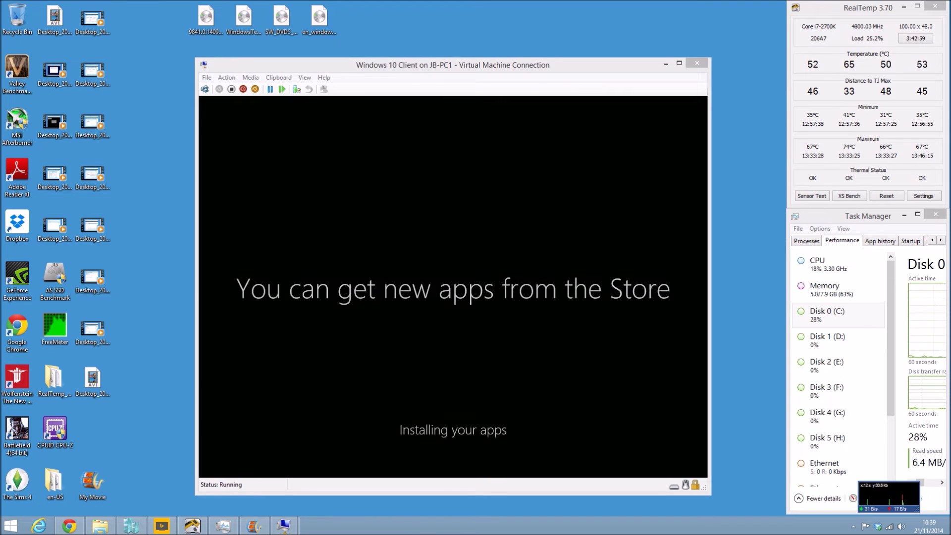
Open a command prompt inside the Windows 10 client and run ipconfig.
{"action": "left_click", "coordinate": [269, 66]}
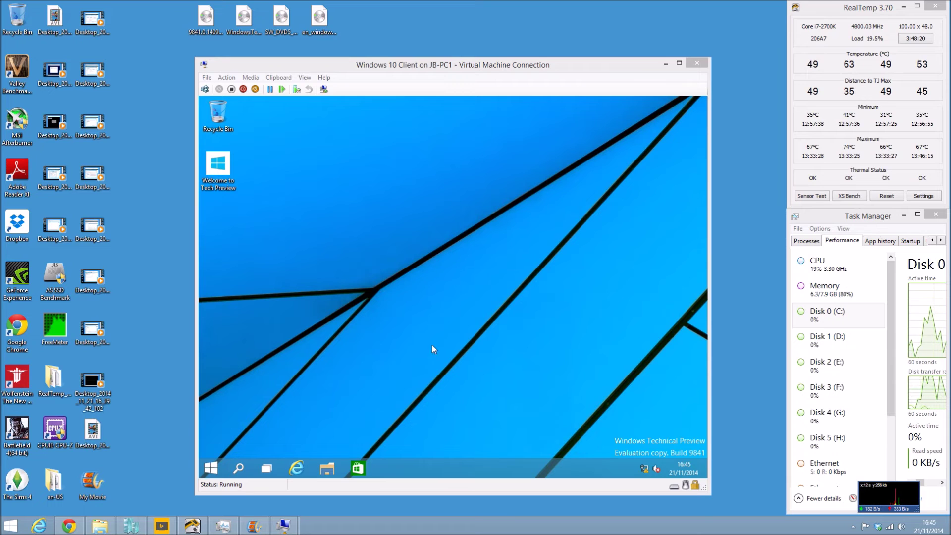
{"action": "key", "text": "super+r"}
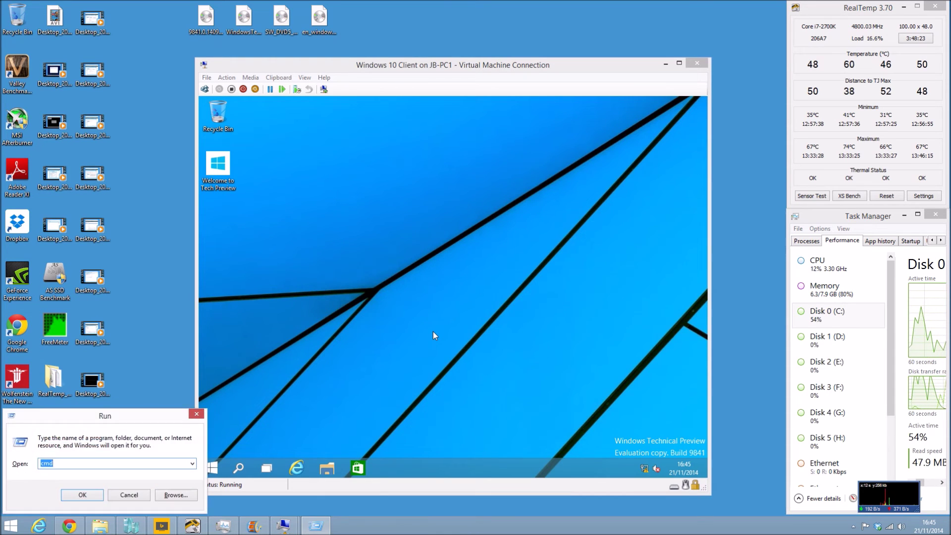
{"action": "key", "text": "Escape"}
{"action": "left_click", "coordinate": [432, 332]}
{"action": "key", "text": "super+r"}
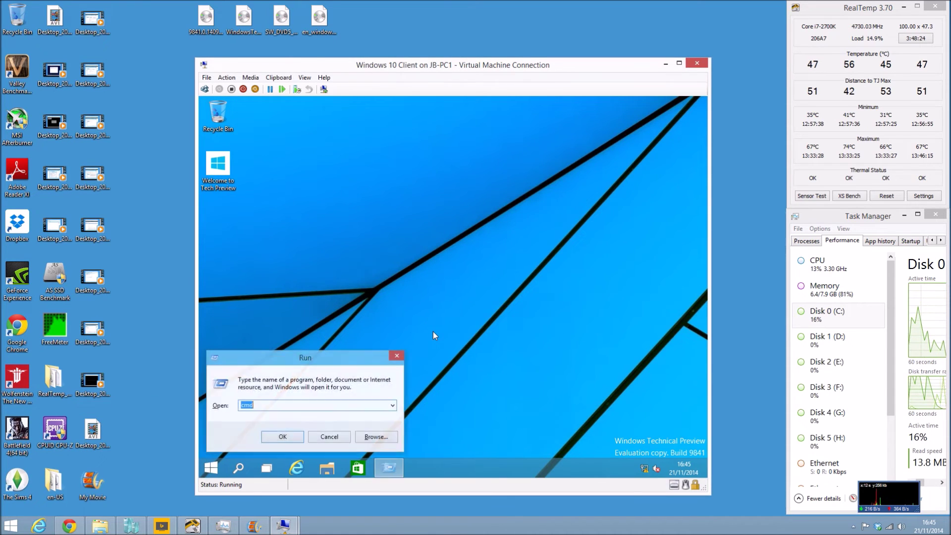
{"action": "type", "text": "cmd"}
{"action": "key", "text": "Return"}
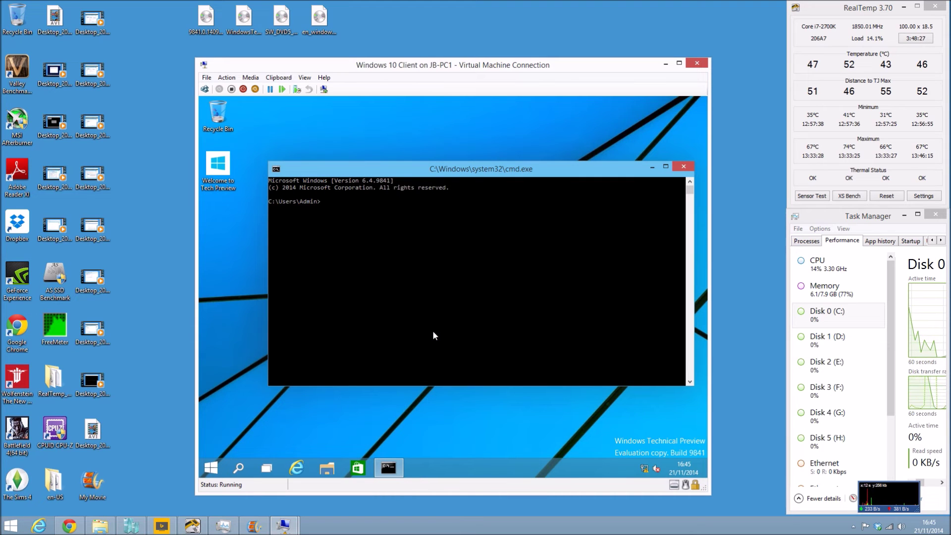
{"action": "type", "text": "ipc"}
{"action": "key", "text": "BackSpace"}
{"action": "key", "text": "BackSpace"}
{"action": "key", "text": "BackSpace"}
{"action": "key", "text": "BackSpace"}
{"action": "key", "text": "BackSpace"}
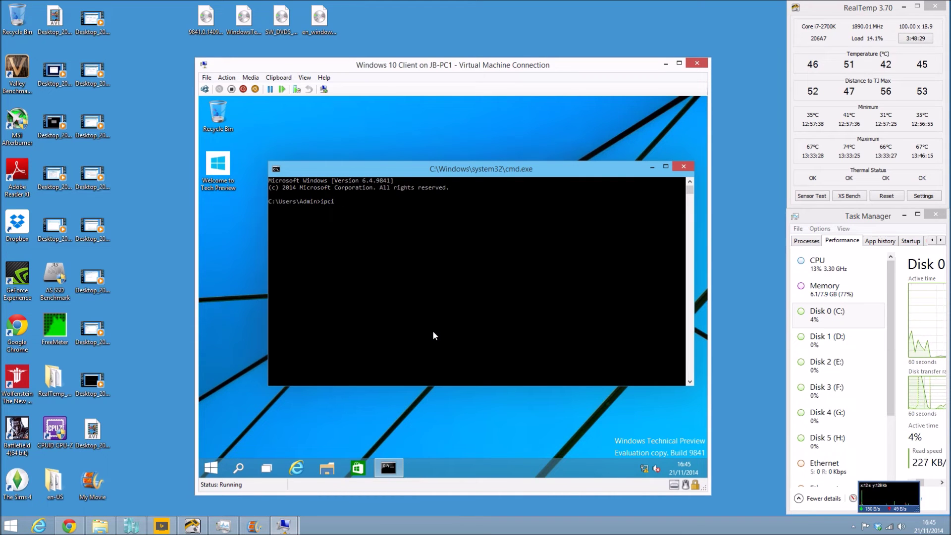
{"action": "type", "text": "nfig"}
{"action": "key", "text": "Return"}
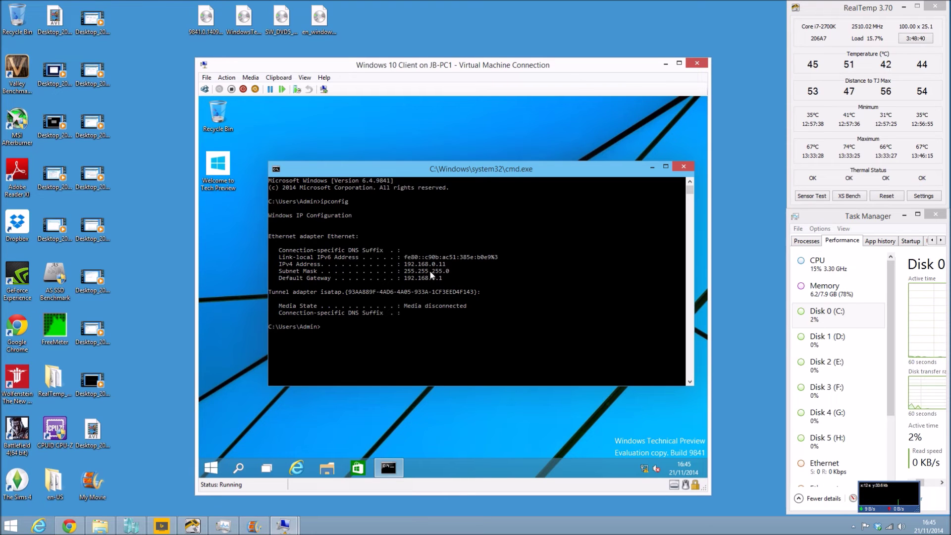
Ping serverdc1 and 192.168.0.2 successfully, then close the command prompt.
{"action": "type", "text": "ping serv"}
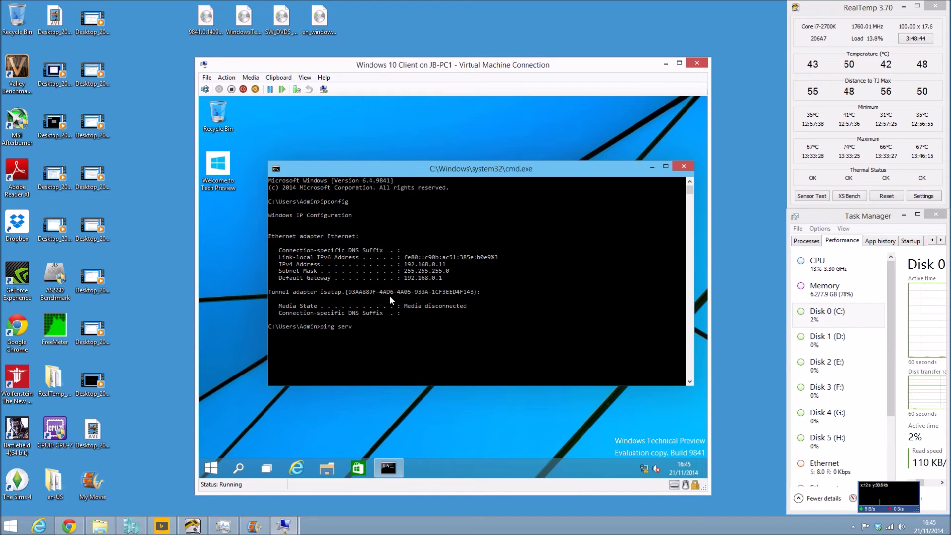
{"action": "type", "text": "erdc1"}
{"action": "key", "text": "Return"}
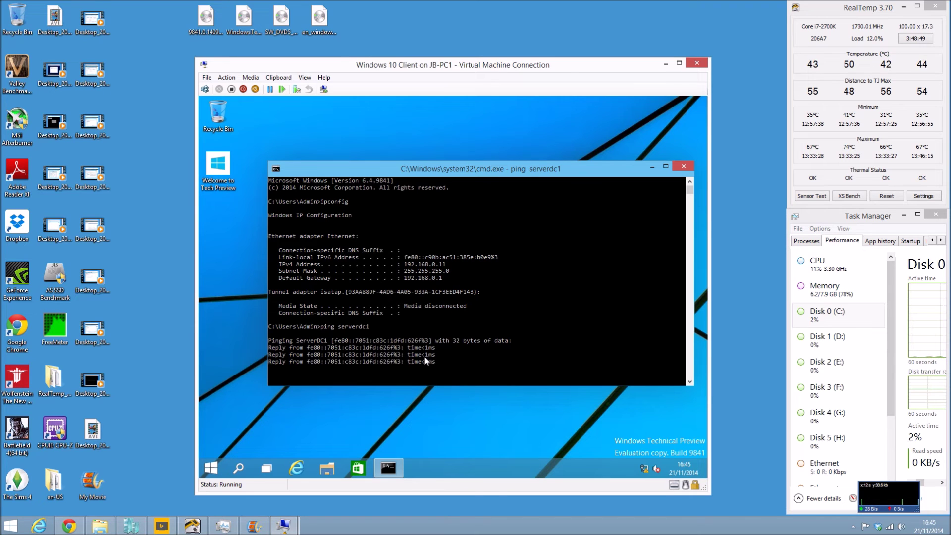
{"action": "key", "text": "Up"}
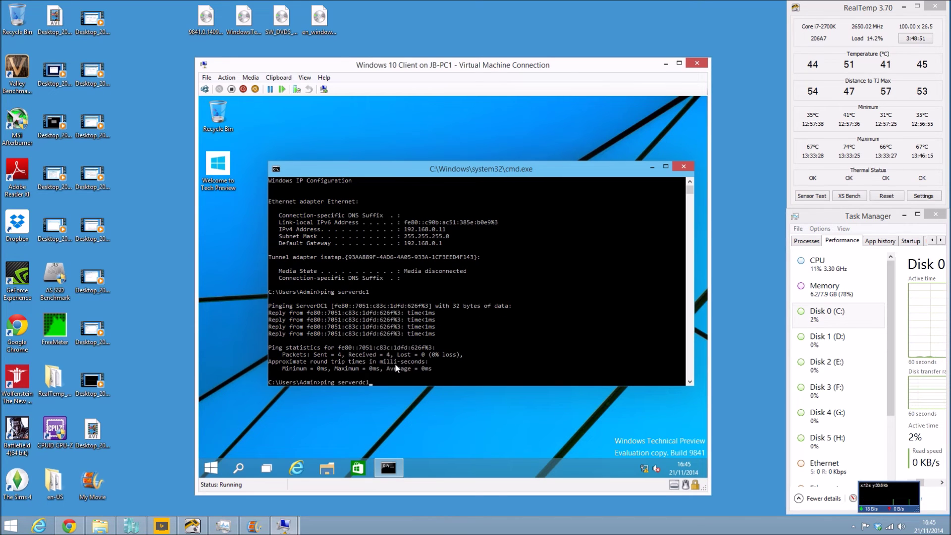
{"action": "key", "text": "BackSpace"}
{"action": "key", "text": "BackSpace"}
{"action": "key", "text": "BackSpace"}
{"action": "key", "text": "BackSpace"}
{"action": "key", "text": "BackSpace"}
{"action": "key", "text": "BackSpace"}
{"action": "key", "text": "BackSpace"}
{"action": "key", "text": "BackSpace"}
{"action": "type", "text": "1"}
{"action": "type", "text": "92.168.0."}
{"action": "type", "text": "2"}
{"action": "key", "text": "Return"}
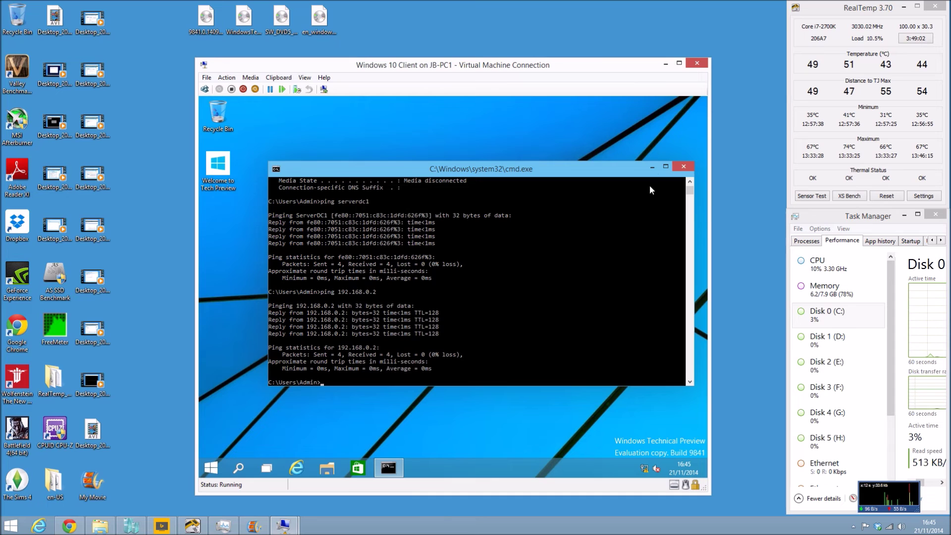
{"action": "left_click", "coordinate": [683, 167]}
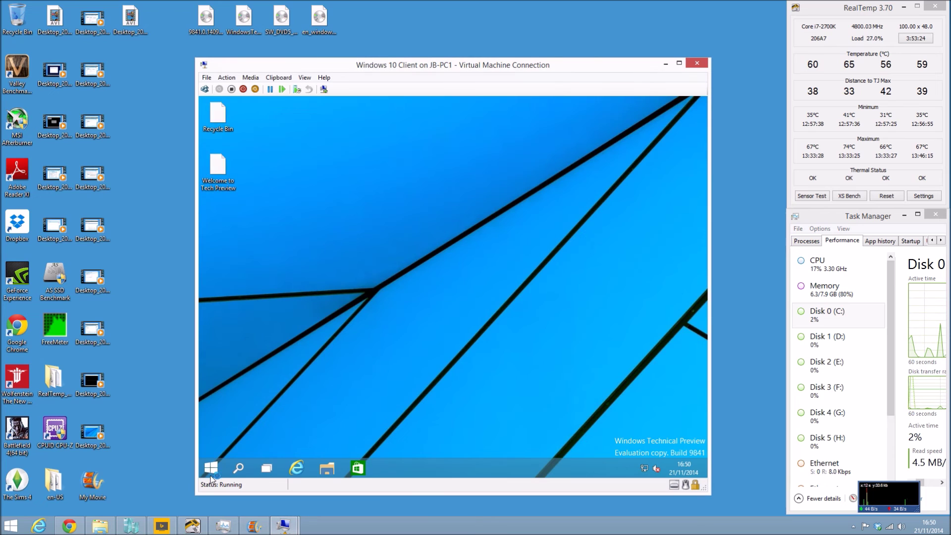
Open This PC's system properties and its computer name change settings.
{"action": "left_click", "coordinate": [211, 475]}
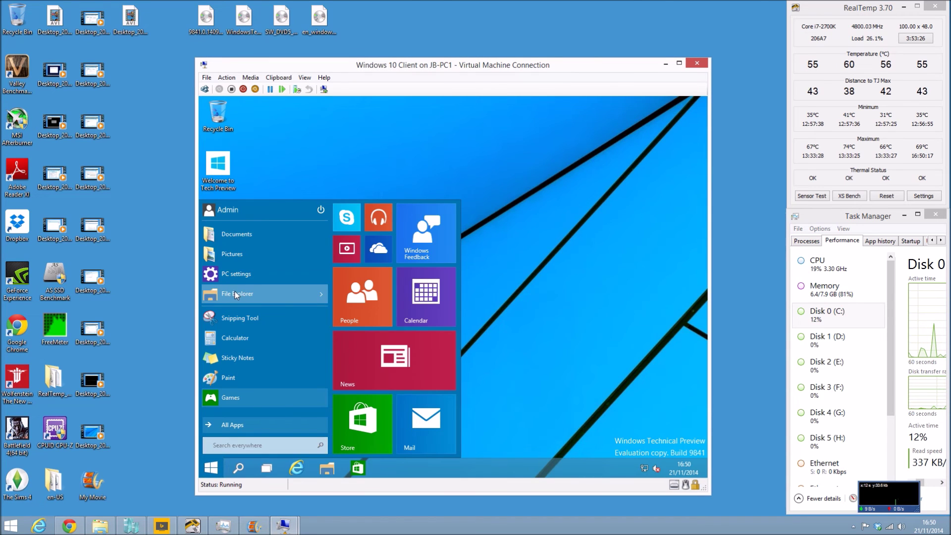
{"action": "left_click", "coordinate": [236, 294]}
{"action": "left_click", "coordinate": [299, 245]}
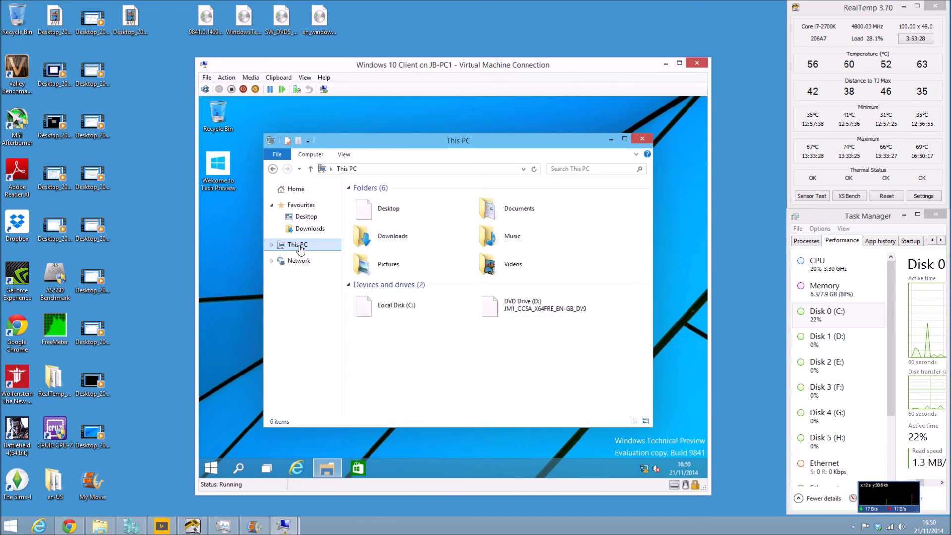
{"action": "right_click", "coordinate": [300, 247]}
{"action": "left_click", "coordinate": [320, 364]}
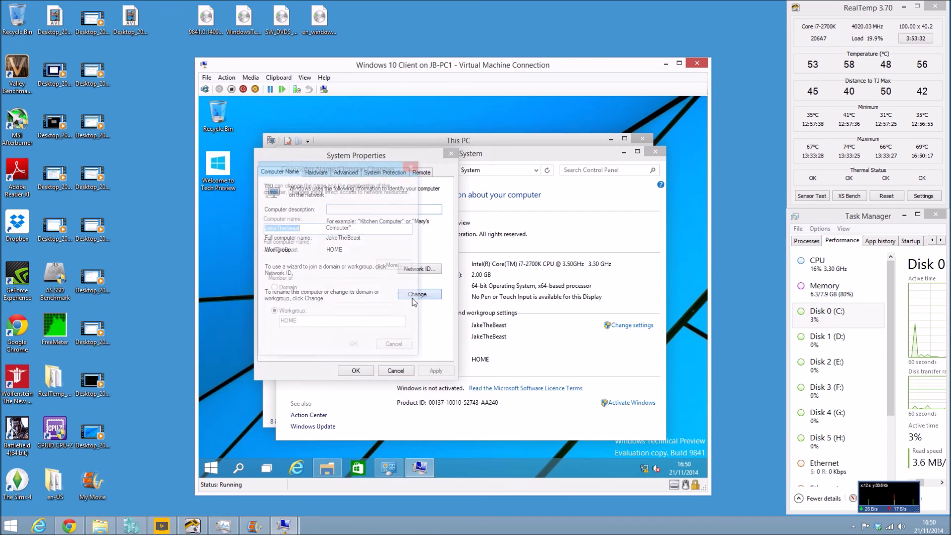
{"action": "left_click", "coordinate": [412, 299]}
Make the computer a member of the domain contoso.
{"action": "left_click", "coordinate": [275, 290]}
{"action": "type", "text": "contos"}
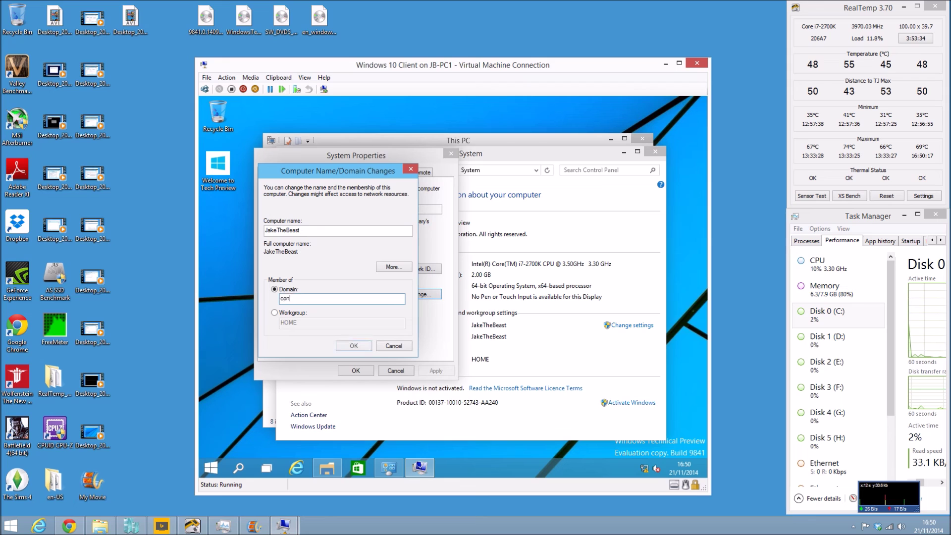
{"action": "key", "text": "BackSpace"}
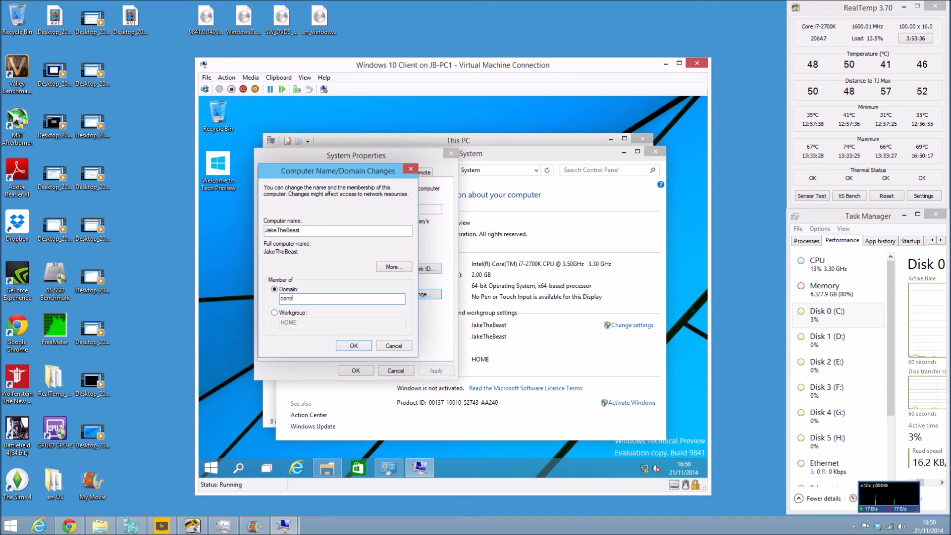
{"action": "type", "text": "toso"}
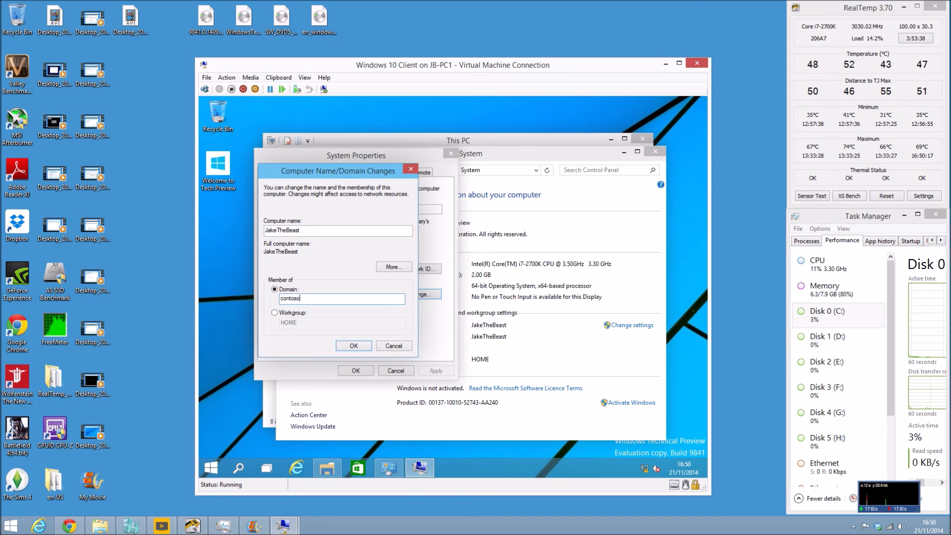
{"action": "key", "text": "Return"}
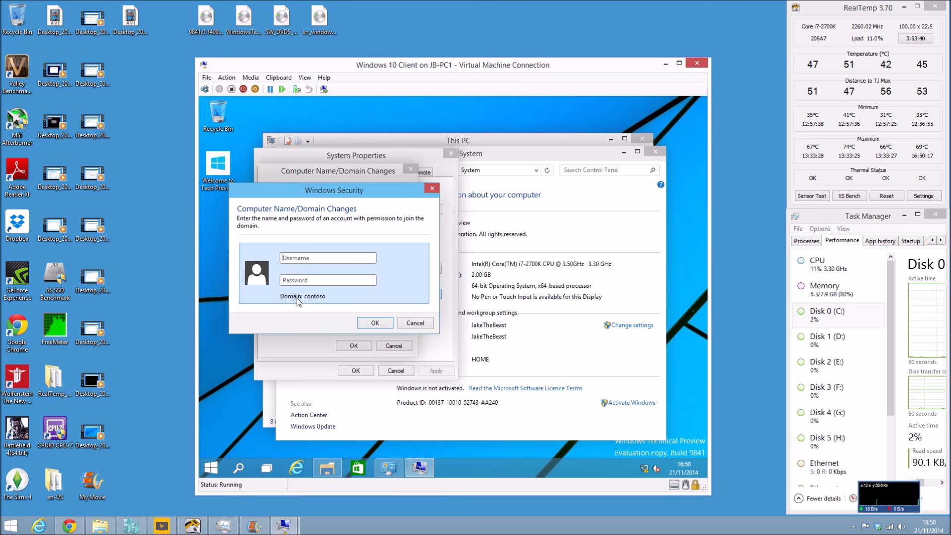
{"action": "type", "text": "cono"}
{"action": "key", "text": "BackSpace"}
{"action": "type", "text": "toso\\"}
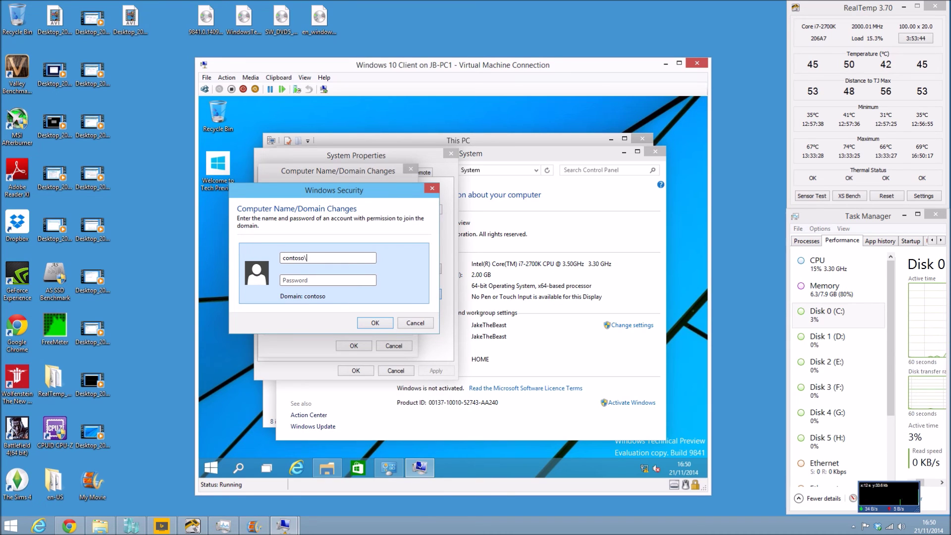
{"action": "type", "text": "admin"}
{"action": "key", "text": "BackSpace"}
{"action": "key", "text": "BackSpace"}
{"action": "key", "text": "BackSpace"}
{"action": "key", "text": "BackSpace"}
{"action": "type", "text": "super"}
{"action": "key", "text": "Tab"}
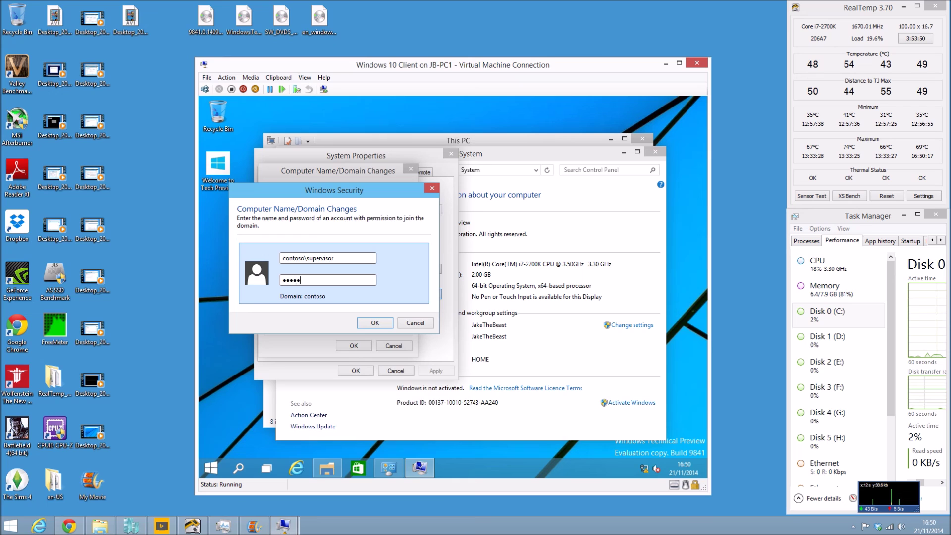
{"action": "key", "text": "Return"}
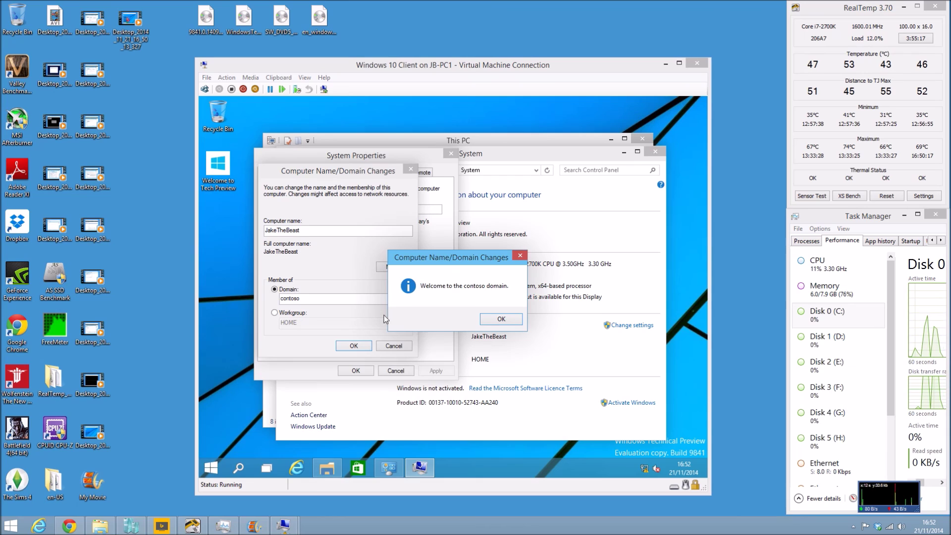
{"action": "left_click", "coordinate": [496, 320]}
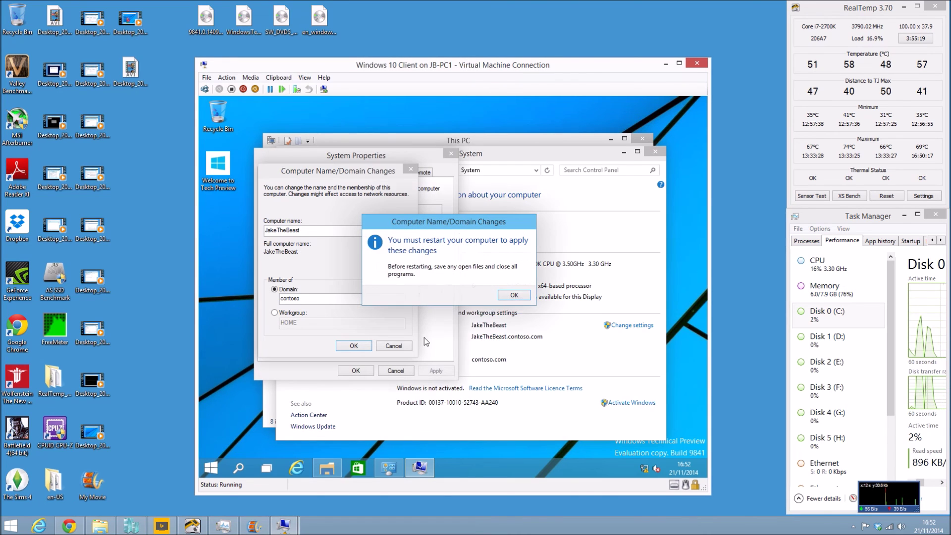
{"action": "key", "text": "Return"}
{"action": "left_click", "coordinate": [356, 370]}
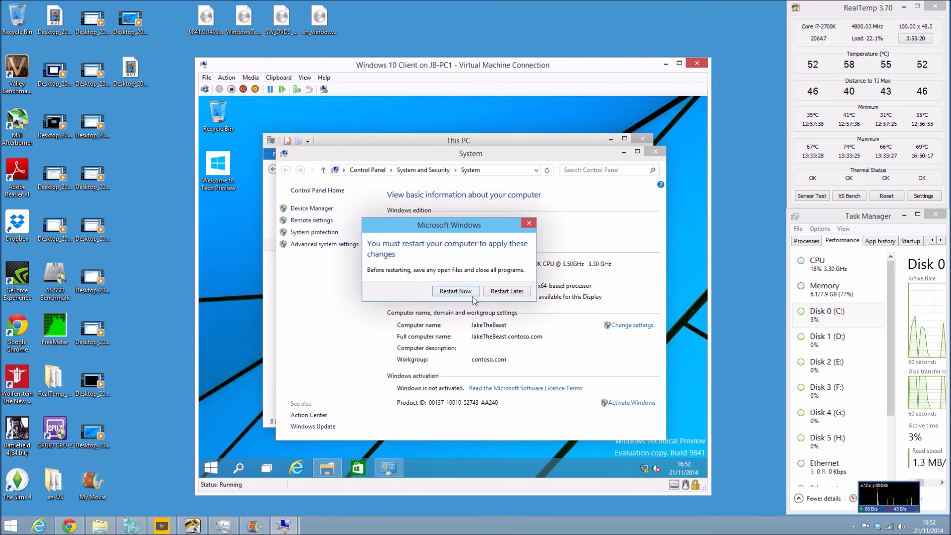
Restart the client and sign in through Other user as supervisor with its password.
{"action": "left_click", "coordinate": [472, 297]}
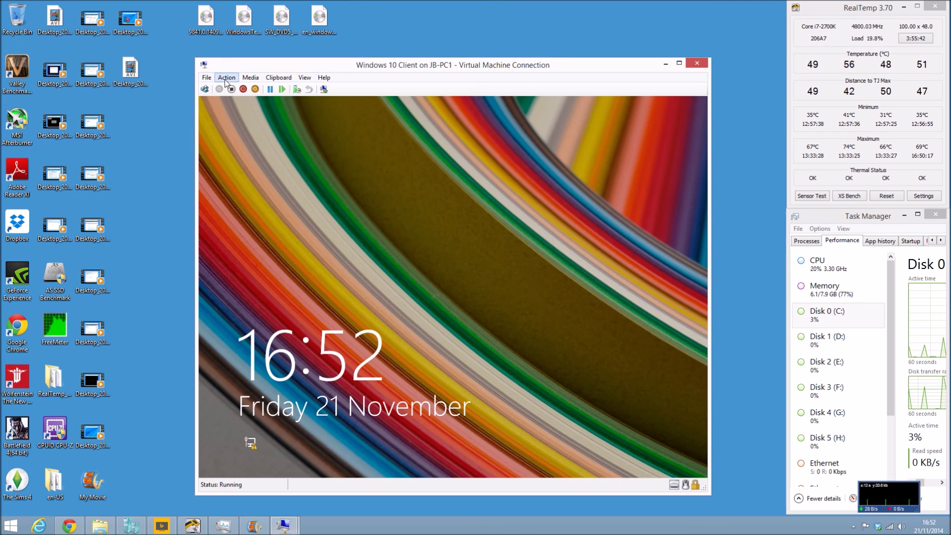
{"action": "left_click", "coordinate": [449, 222]}
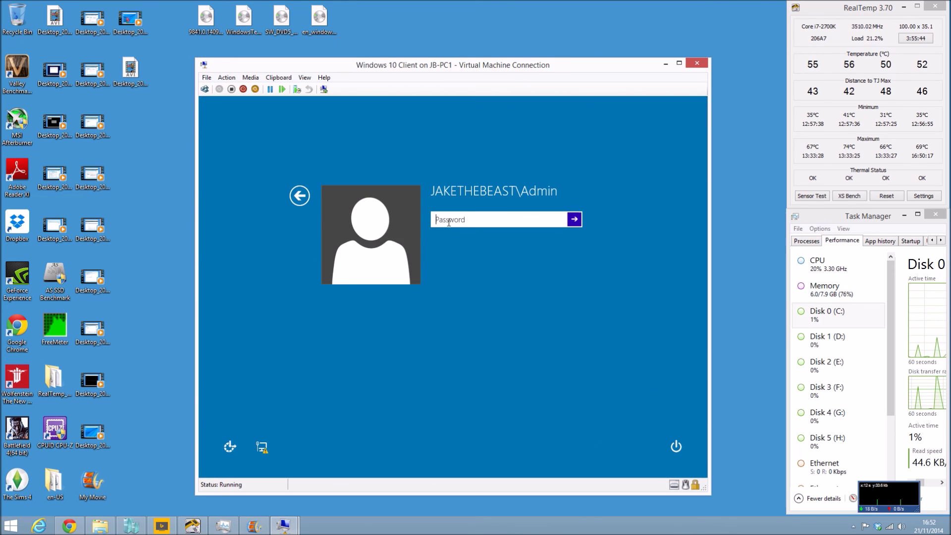
{"action": "left_click", "coordinate": [300, 195]}
{"action": "left_click", "coordinate": [495, 258]}
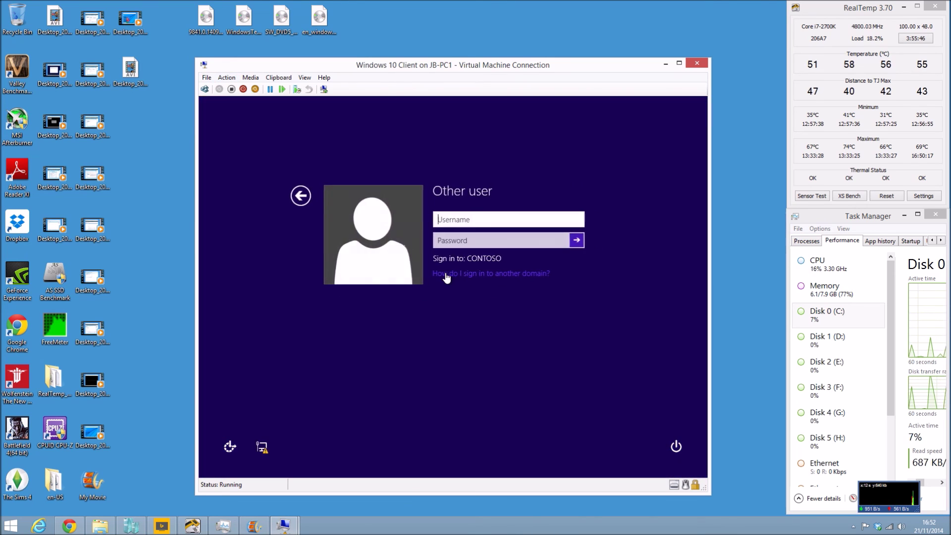
{"action": "type", "text": "supervisor"}
{"action": "key", "text": "Tab"}
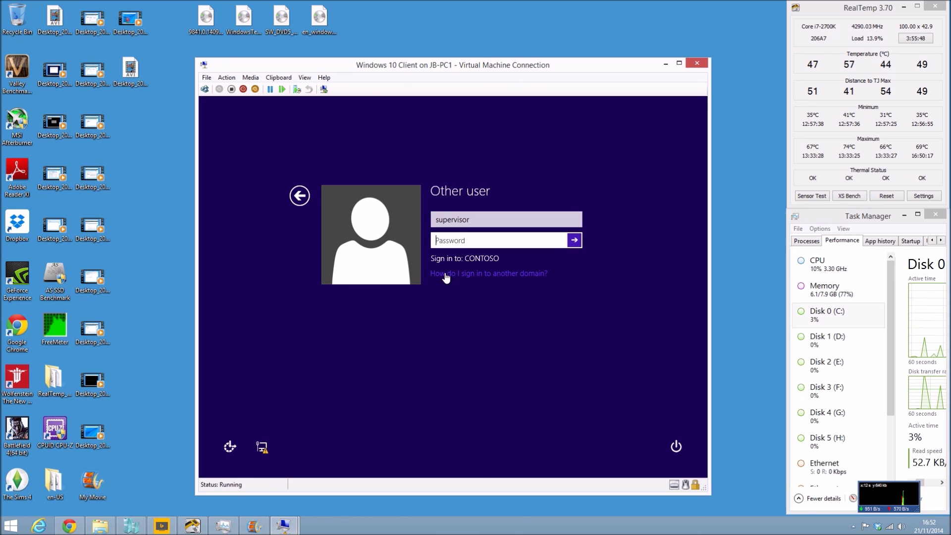
{"action": "type", "text": "••"}
{"action": "key", "text": "BackSpace"}
{"action": "key", "text": "BackSpace"}
{"action": "key", "text": "BackSpace"}
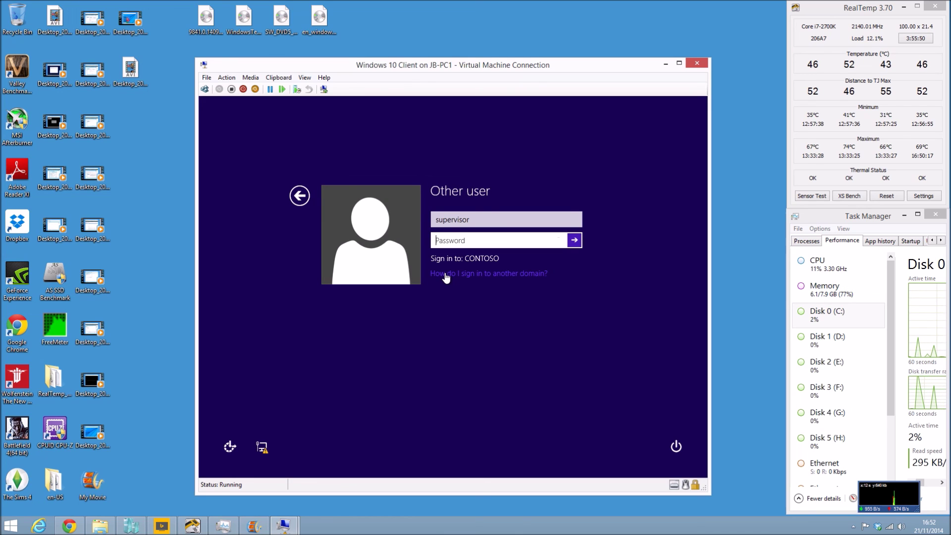
{"action": "type", "text": "•••••"}
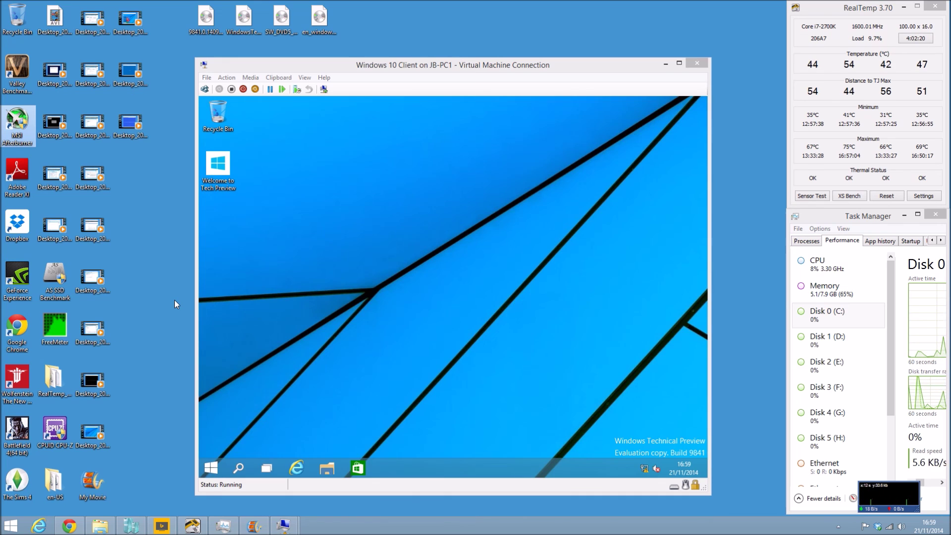
Launch File Explorer from Start on the client and select This PC.
{"action": "left_click", "coordinate": [211, 468]}
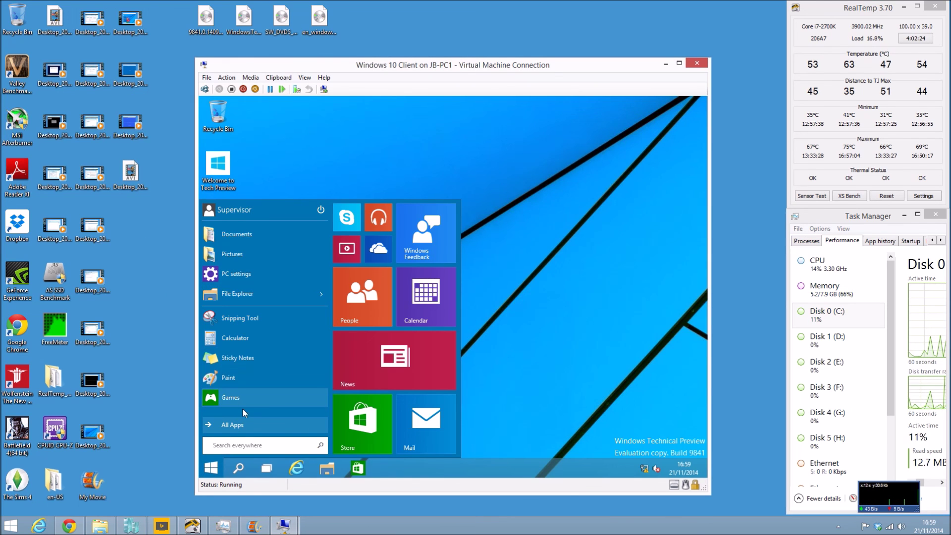
{"action": "left_click", "coordinate": [237, 295]}
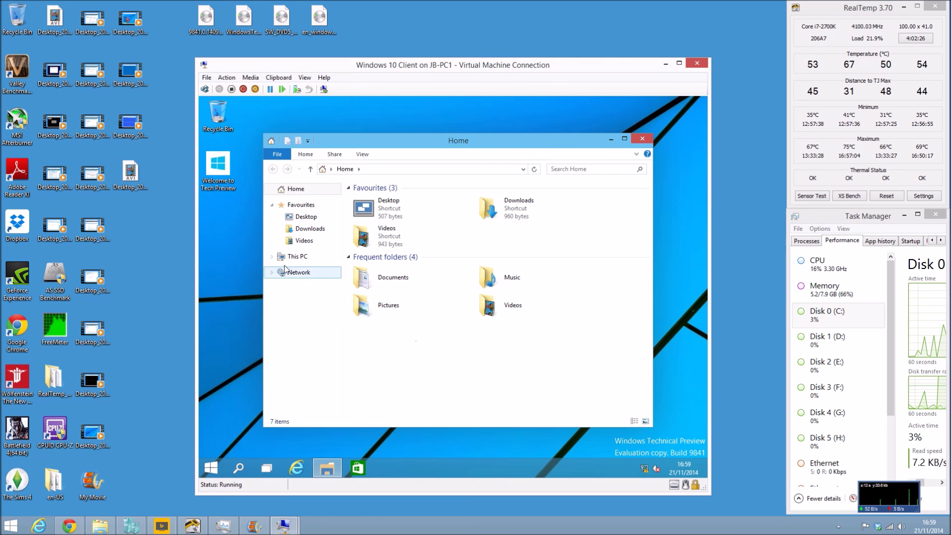
{"action": "left_click", "coordinate": [297, 256]}
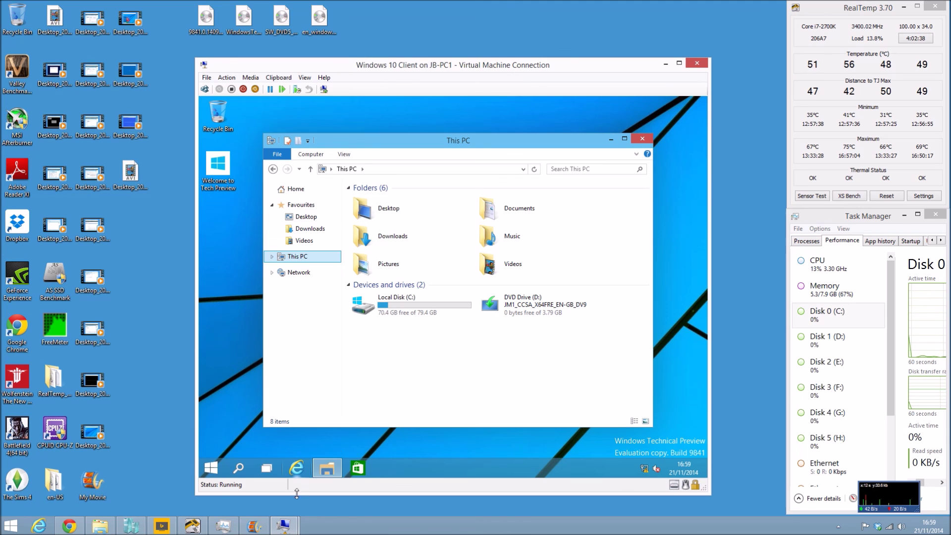
On ServerDC1, inspect JAKETHEBEAST in ADUC's Computers, then minimize the server windows.
{"action": "left_click", "coordinate": [238, 483]}
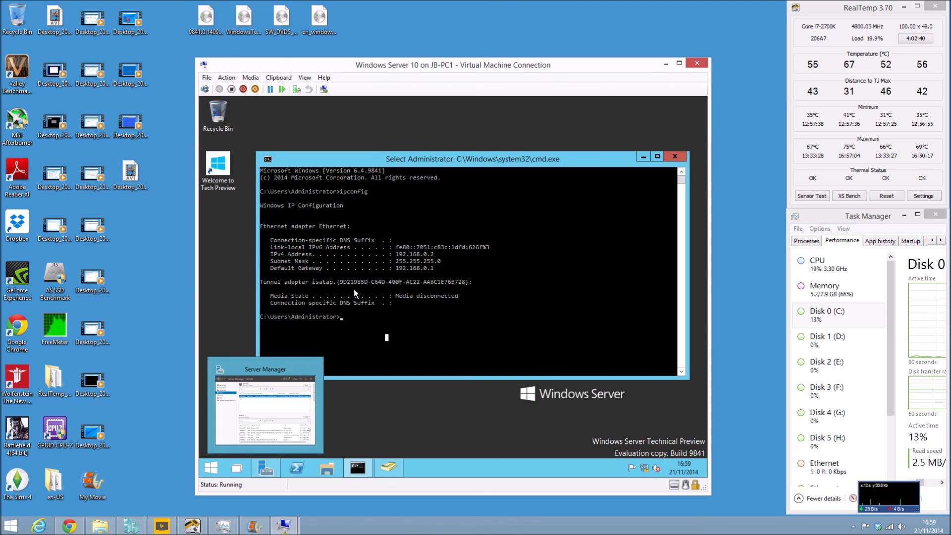
{"action": "left_click", "coordinate": [386, 466]}
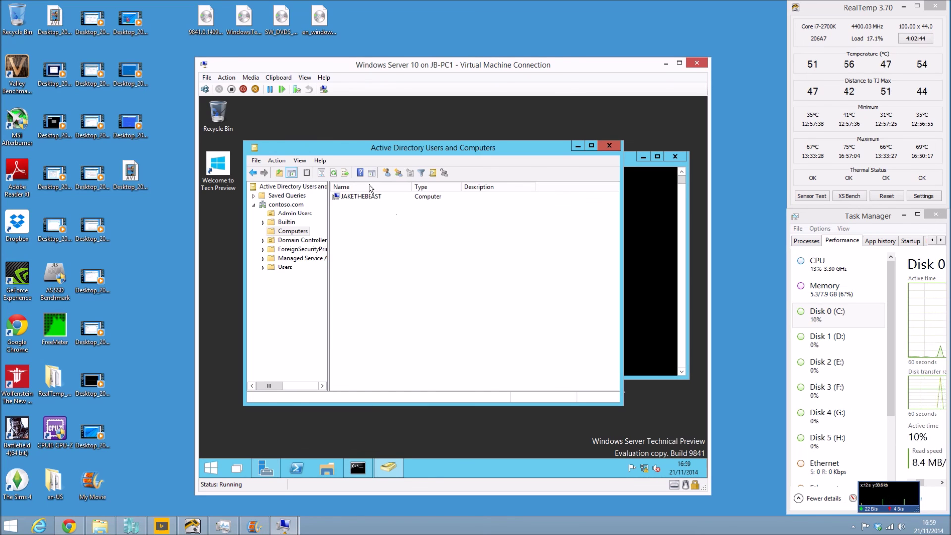
{"action": "left_click", "coordinate": [348, 196]}
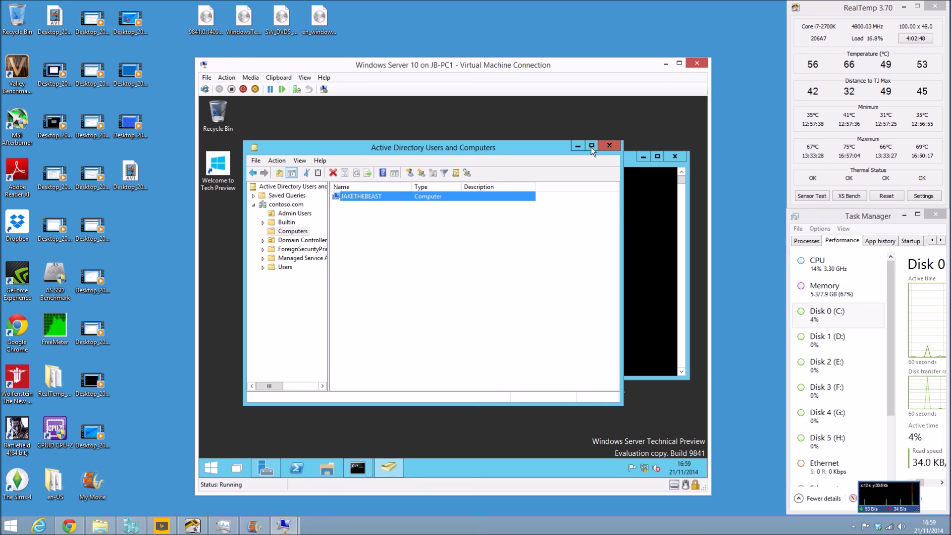
{"action": "left_click", "coordinate": [578, 146]}
{"action": "left_click", "coordinate": [643, 156]}
{"action": "left_click", "coordinate": [666, 63]}
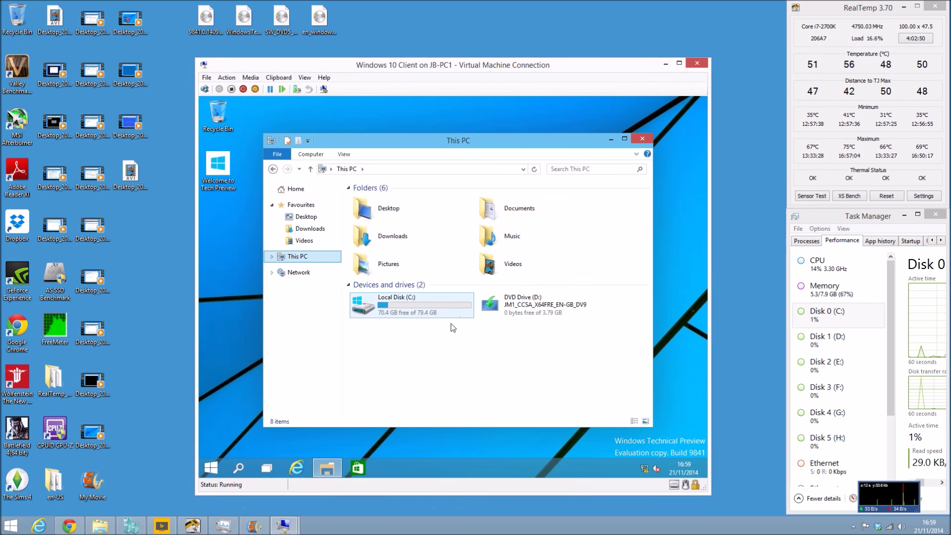